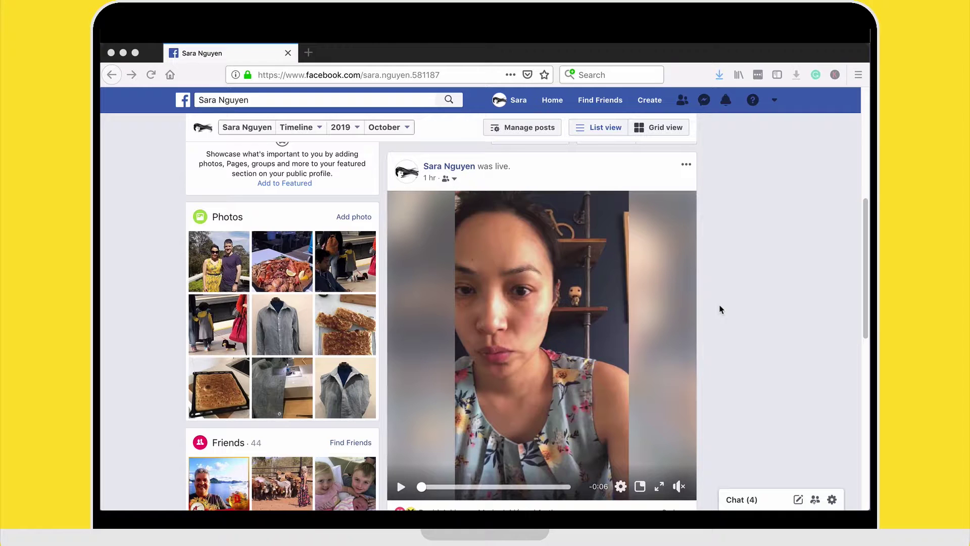
# - Open the live video from its '1 hr' timestamp and bring up the post's options menu
pyautogui.click(820, 287)
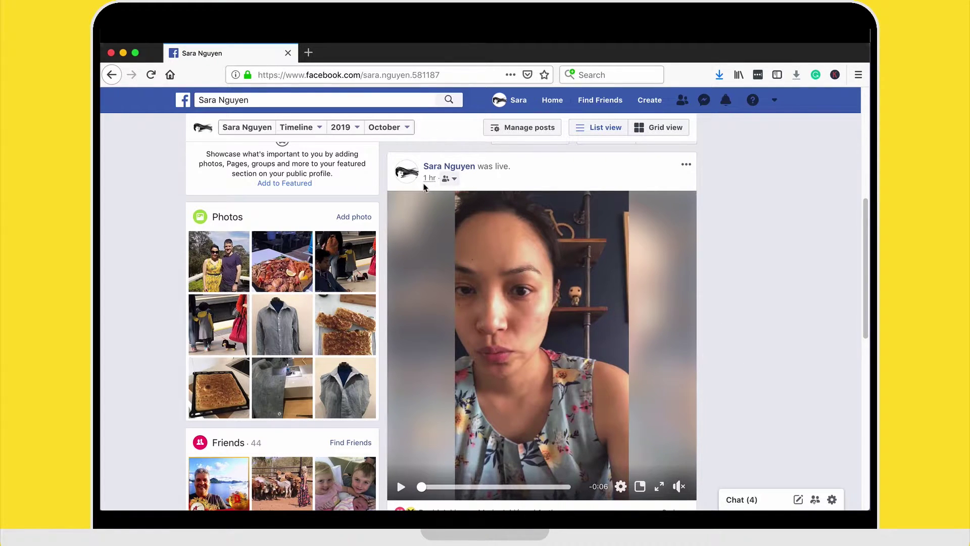
pyautogui.moveTo(427, 187)
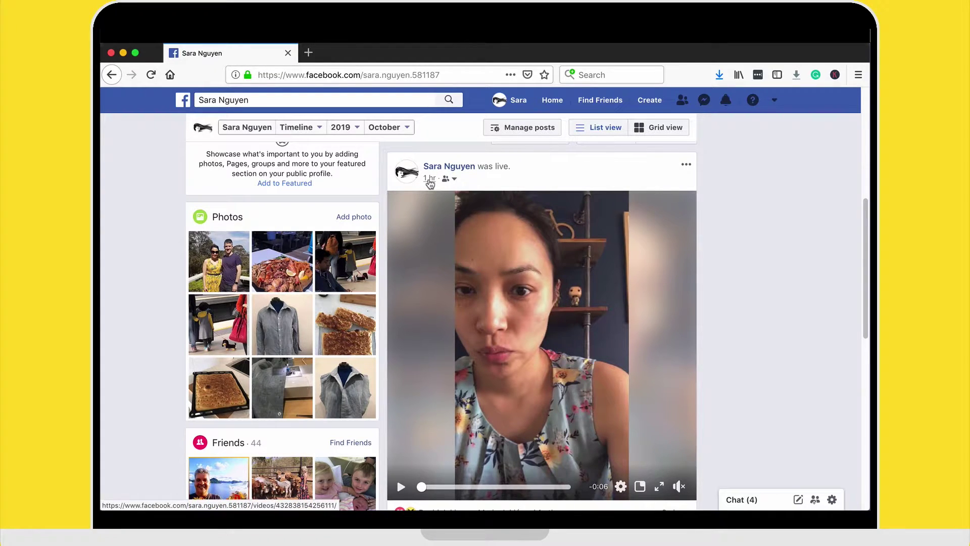
pyautogui.click(429, 181)
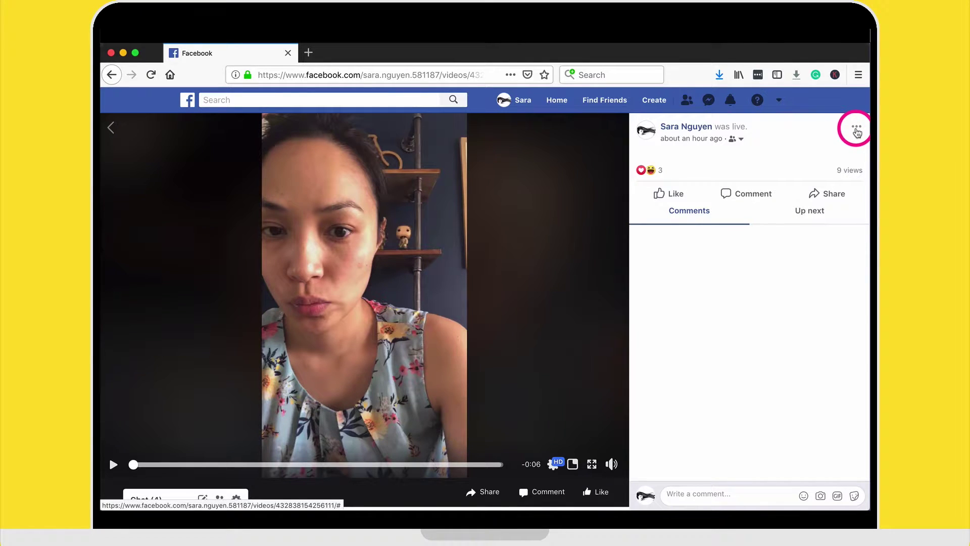
pyautogui.click(857, 128)
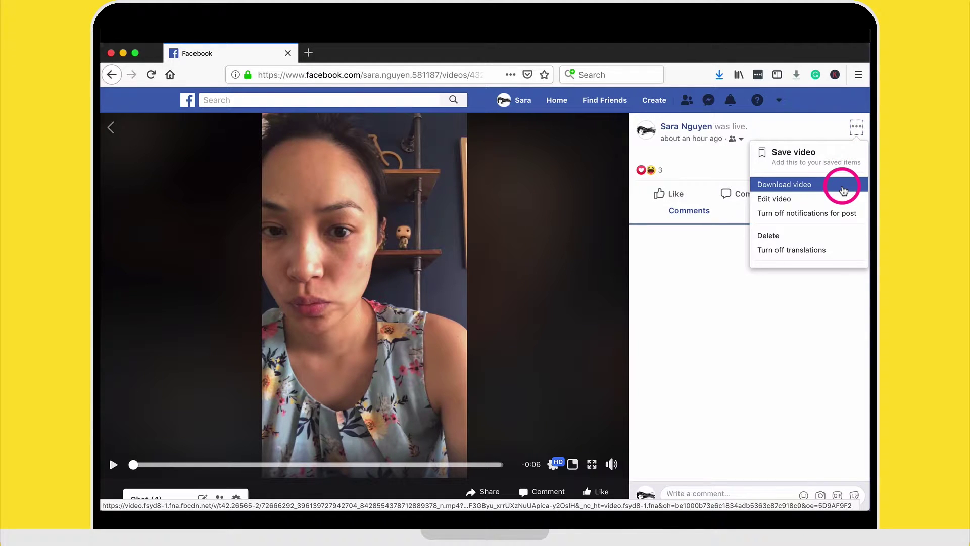
# - Load the live video's raw file, pause it, and start saving it as an MPEG-4 file
pyautogui.click(843, 190)
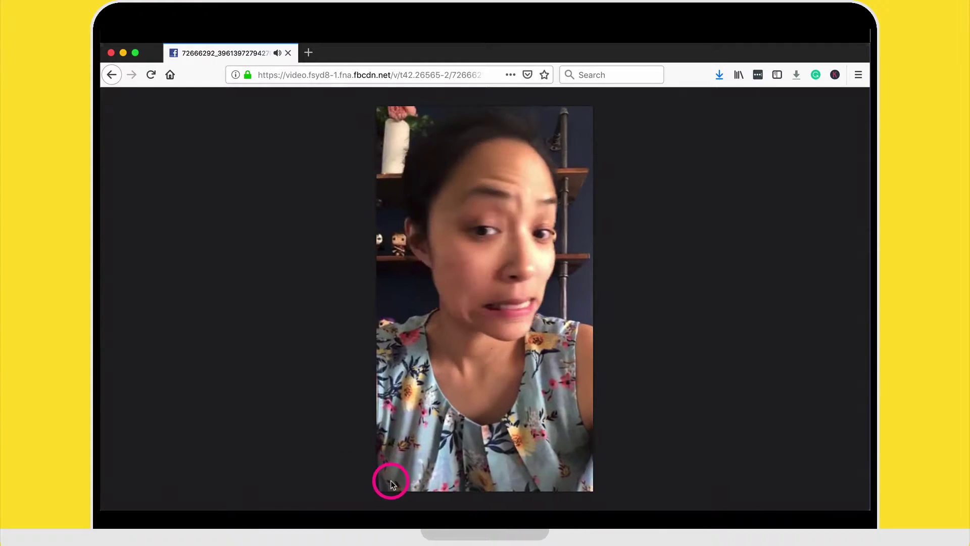
pyautogui.click(391, 482)
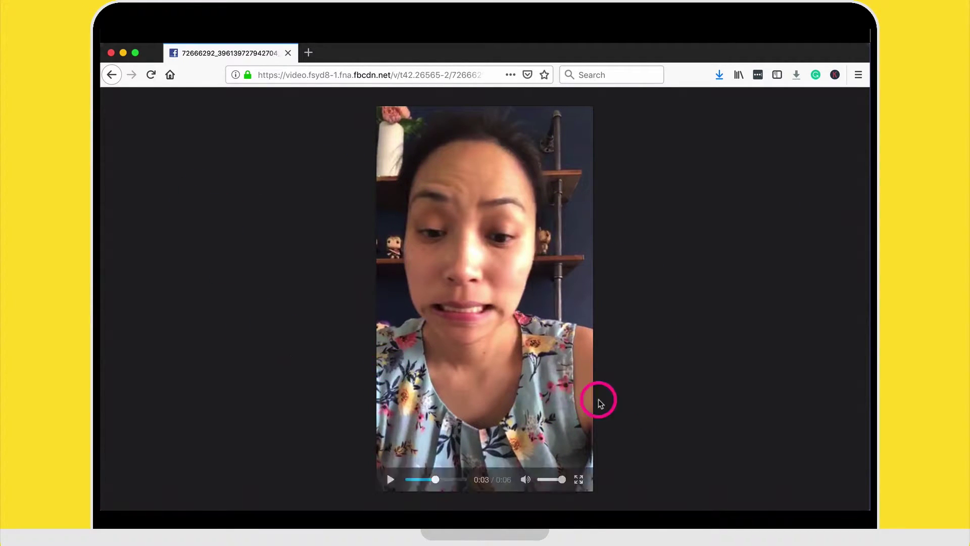
pyautogui.rightClick(414, 367)
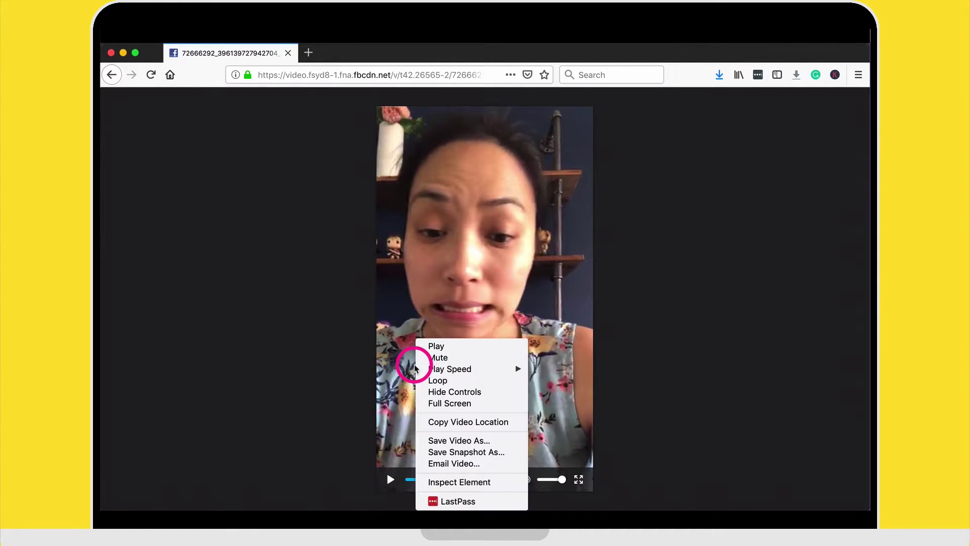
pyautogui.click(487, 441)
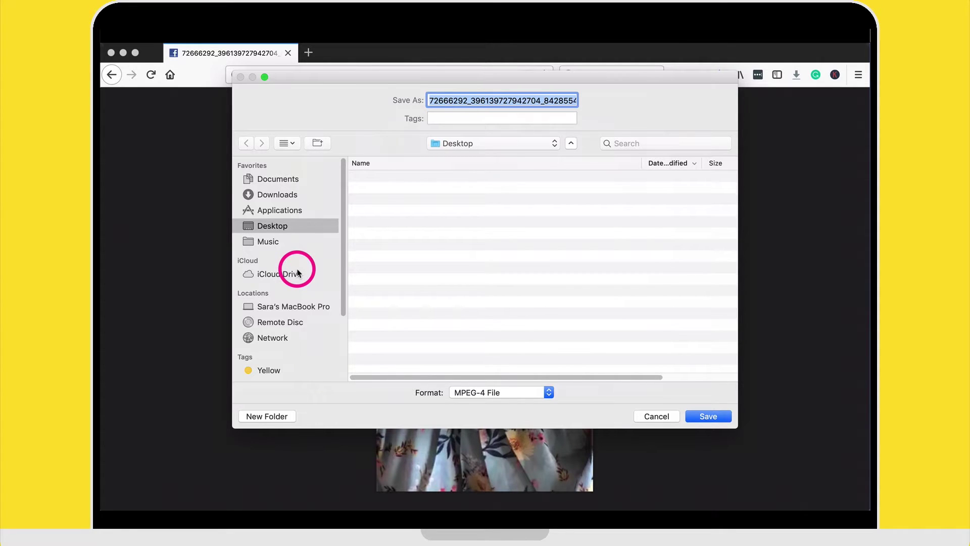
# - Confirm the Desktop save, then open the downloaded mp4 in VLC
pyautogui.click(708, 416)
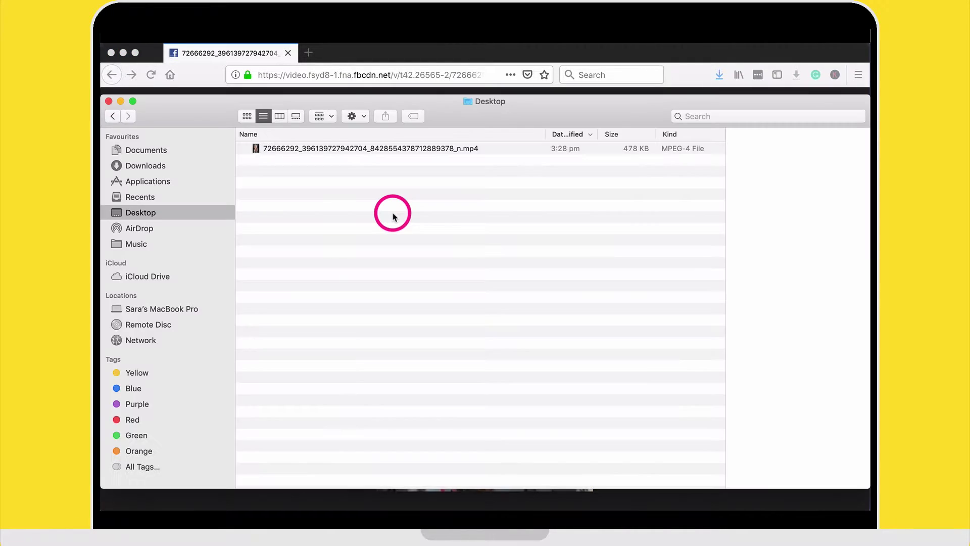
pyautogui.click(384, 150)
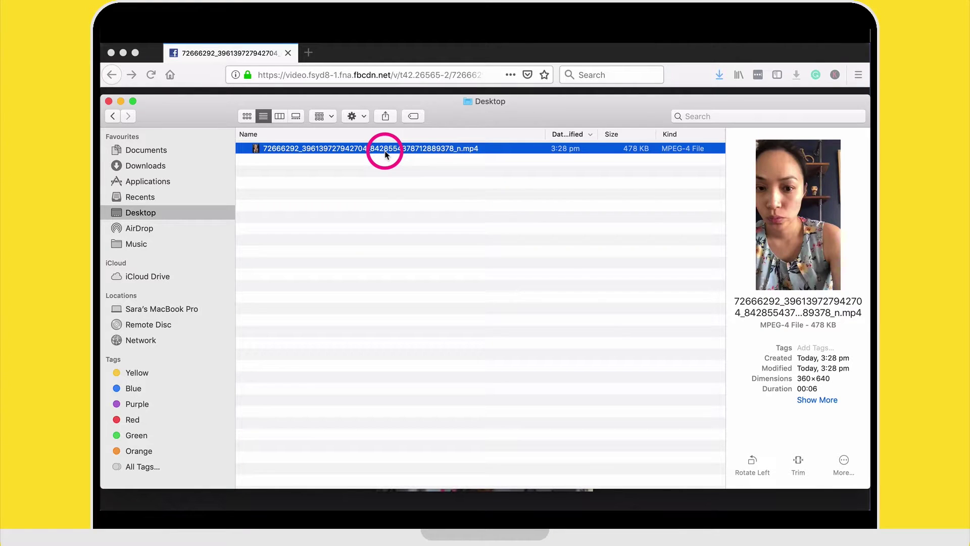
pyautogui.rightClick(386, 154)
pyautogui.moveTo(400, 165)
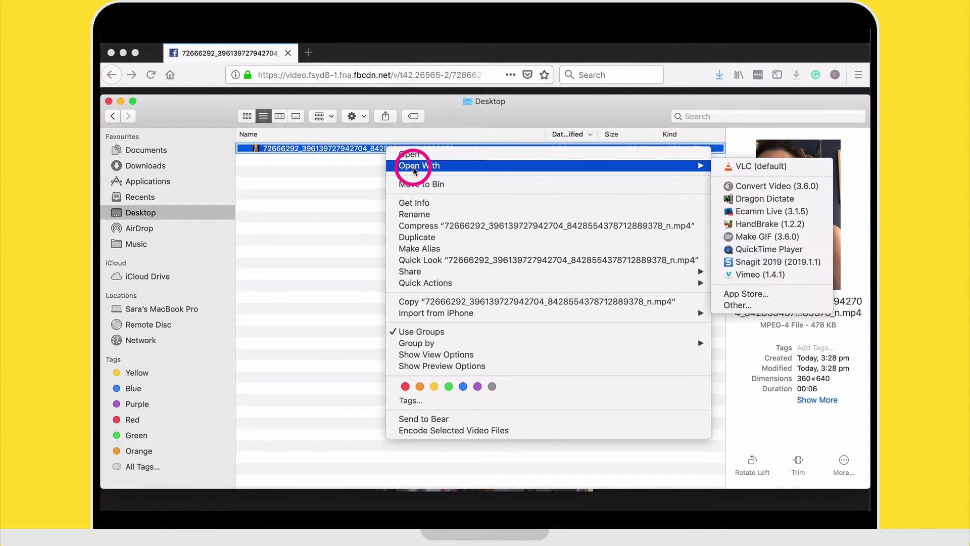
pyautogui.click(740, 166)
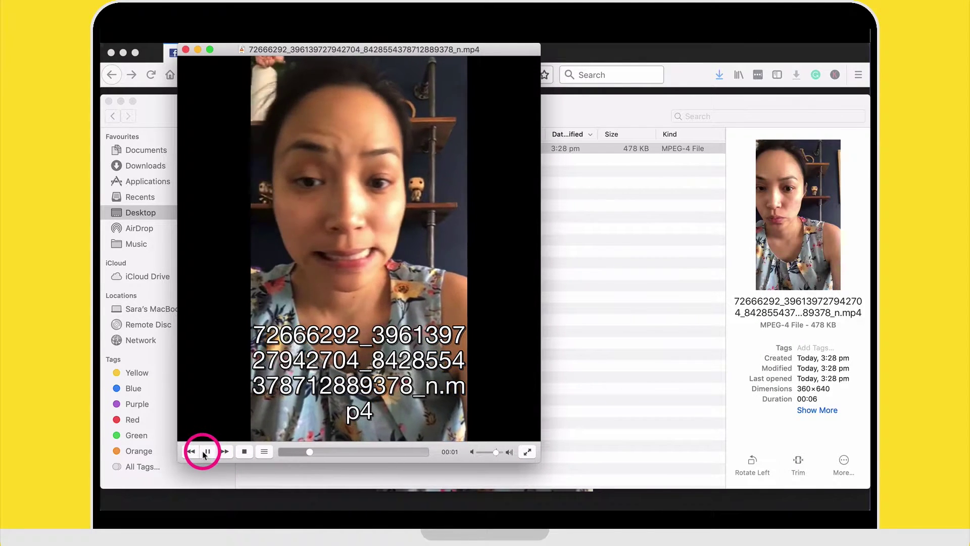
# - Pause VLC playback and close the player window
pyautogui.click(207, 452)
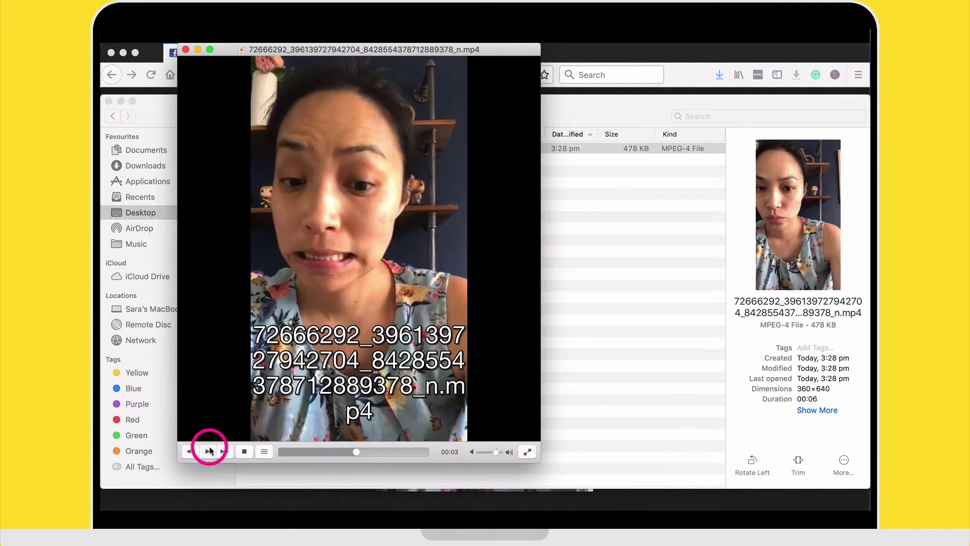
pyautogui.click(186, 49)
pyautogui.click(217, 52)
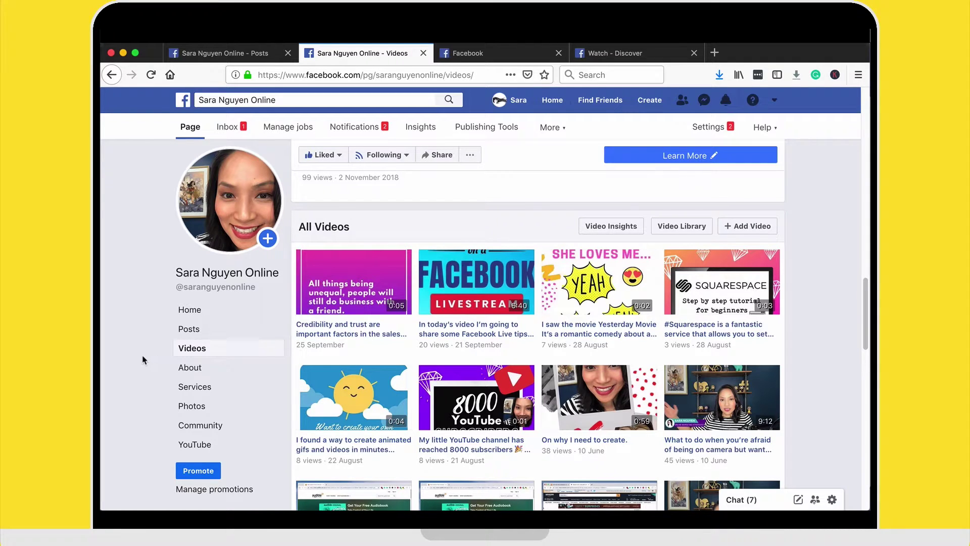
# - Go to the page's Videos section and open the 'What to do when you're afraid…' video
pyautogui.click(226, 352)
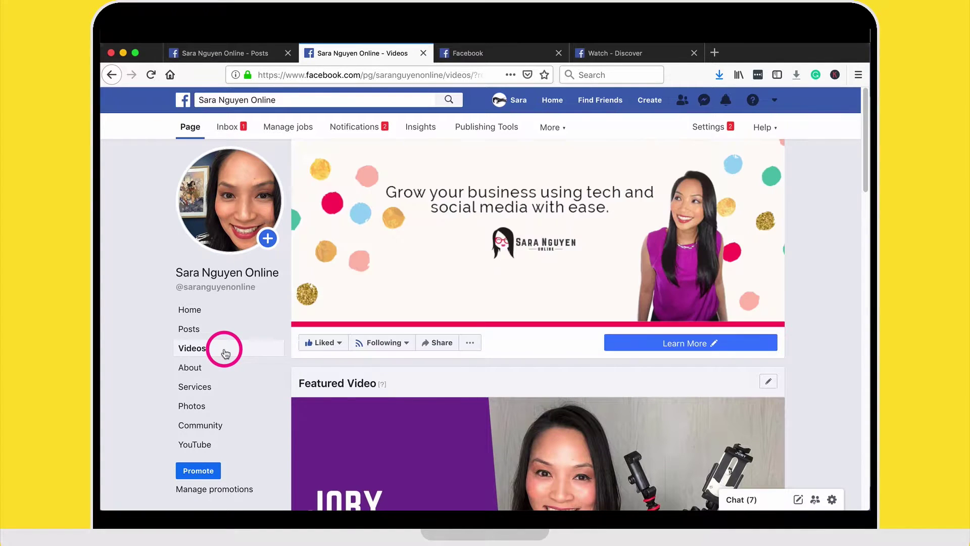
pyautogui.scroll(-12, 480, 424)
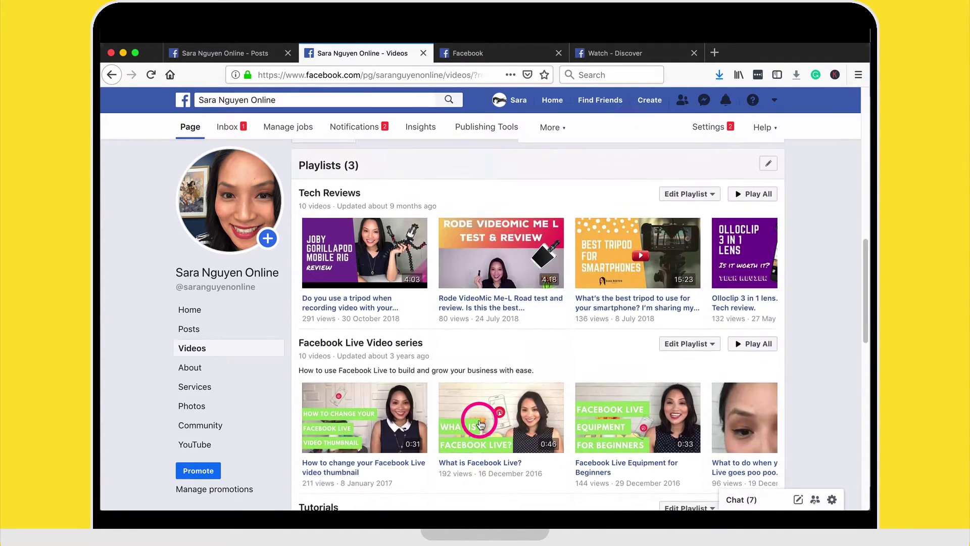
pyautogui.scroll(-5, 477, 422)
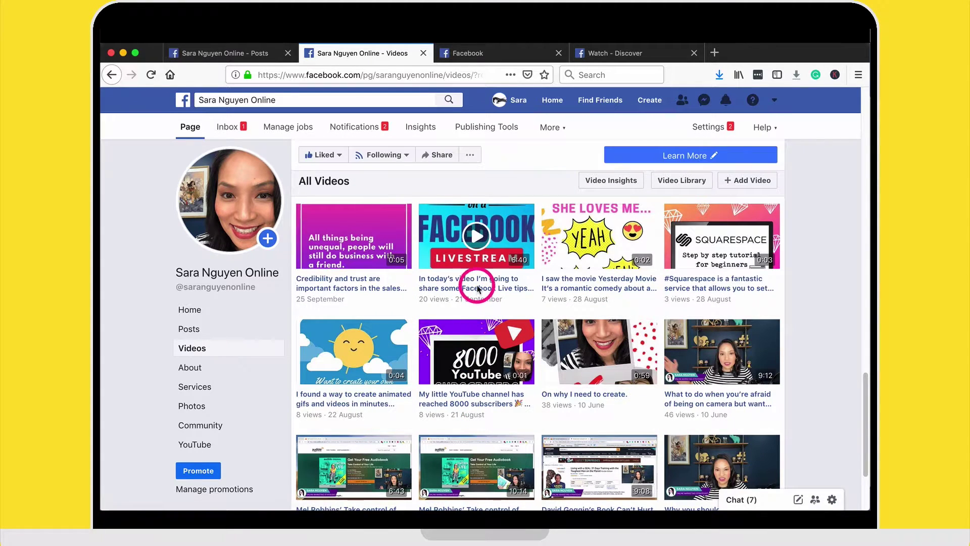
pyautogui.scroll(-3, 569, 391)
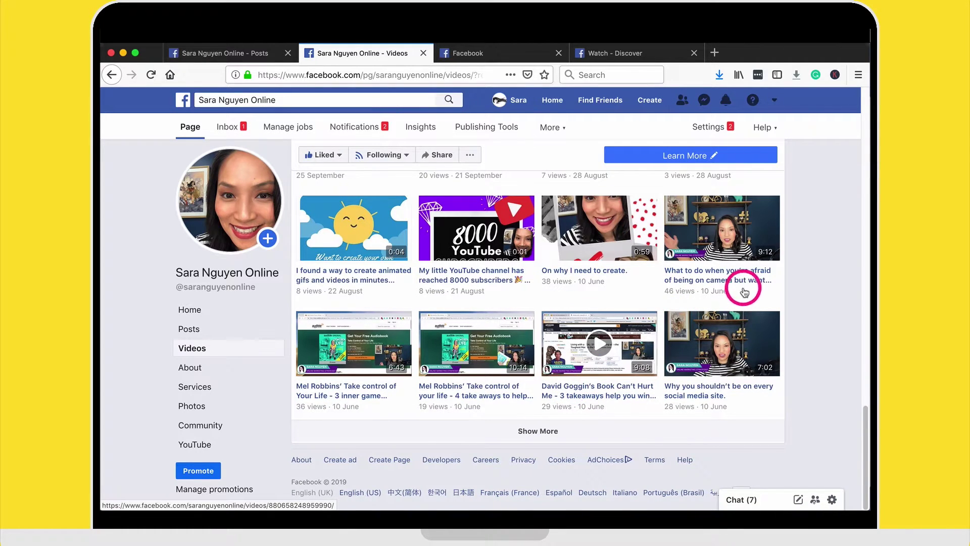
pyautogui.click(728, 281)
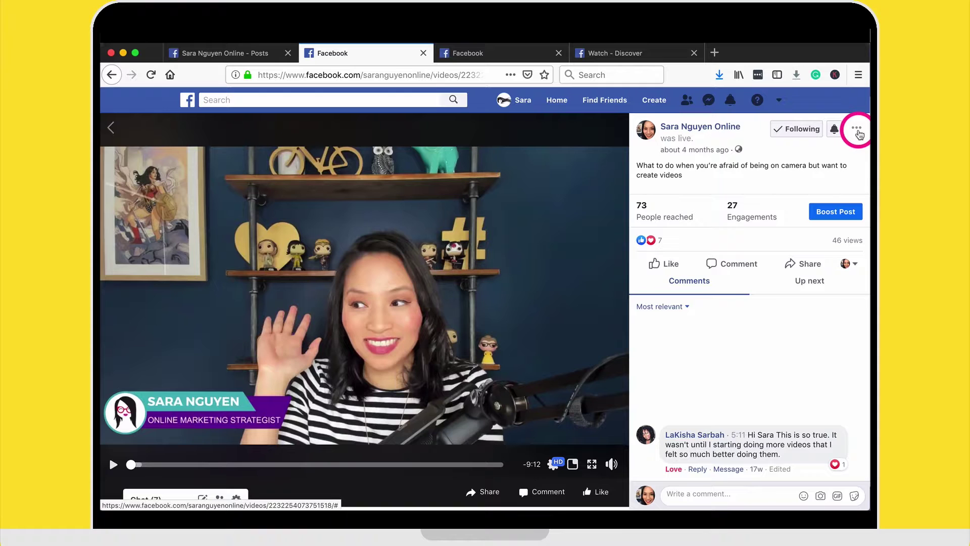
# - Download the 9:12 video's raw file, pause it, and save it to the Desktop as a 32.8 MB MP4
pyautogui.click(857, 129)
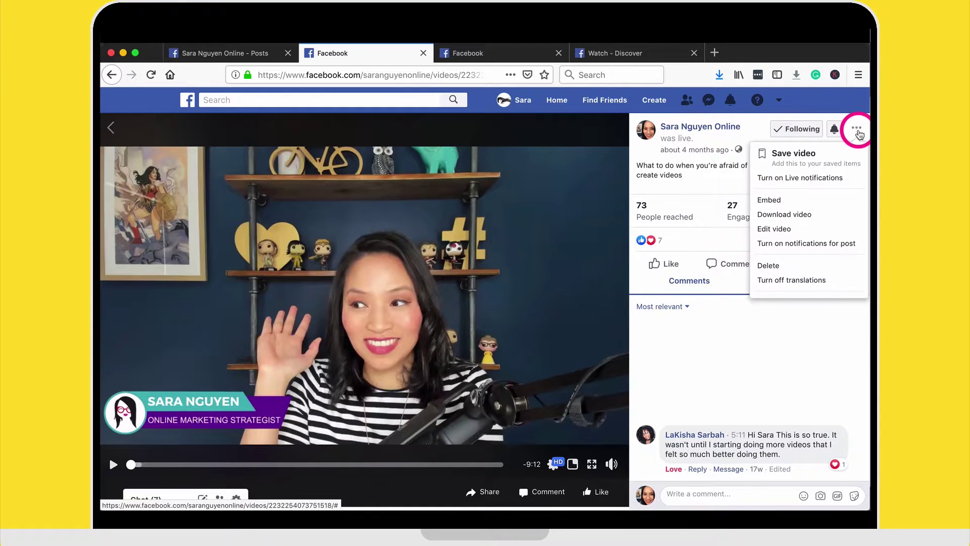
pyautogui.click(827, 215)
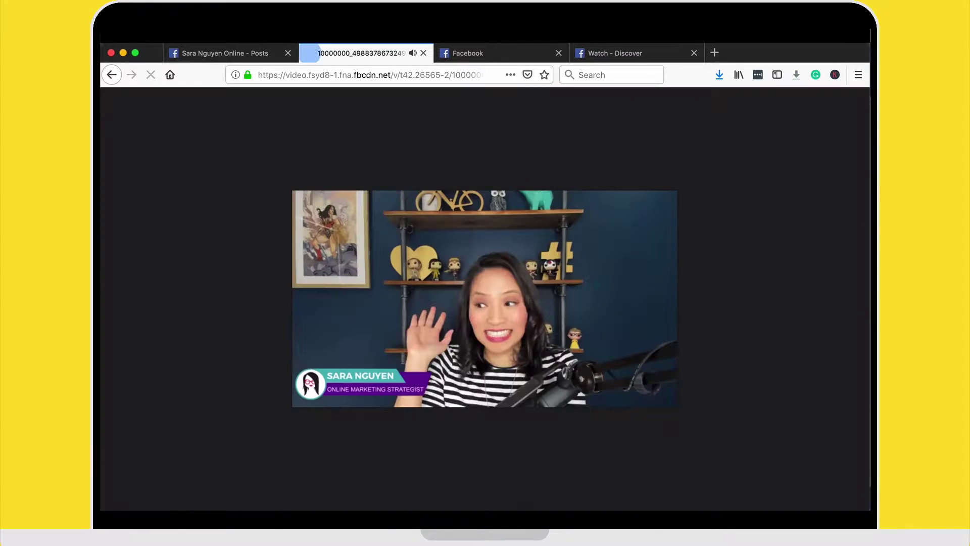
pyautogui.moveTo(537, 357)
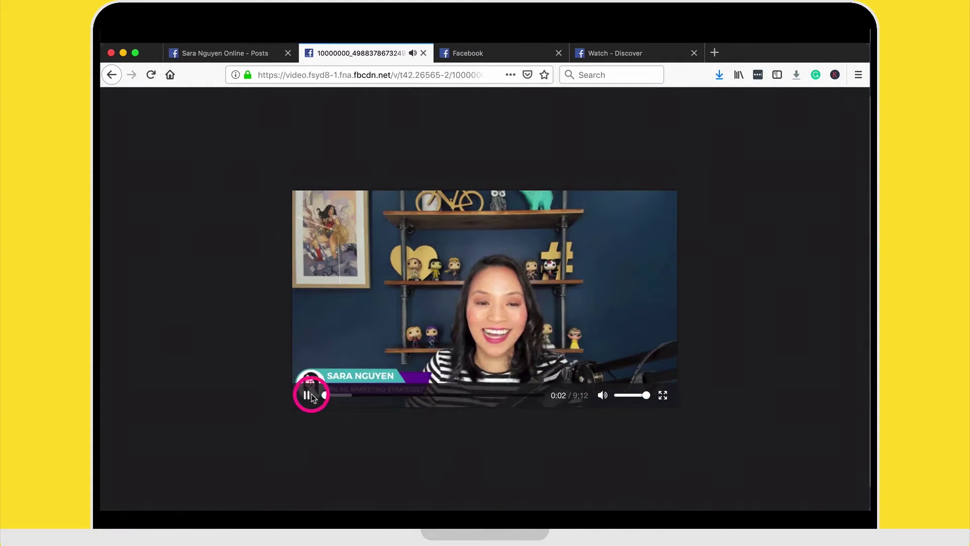
pyautogui.click(307, 395)
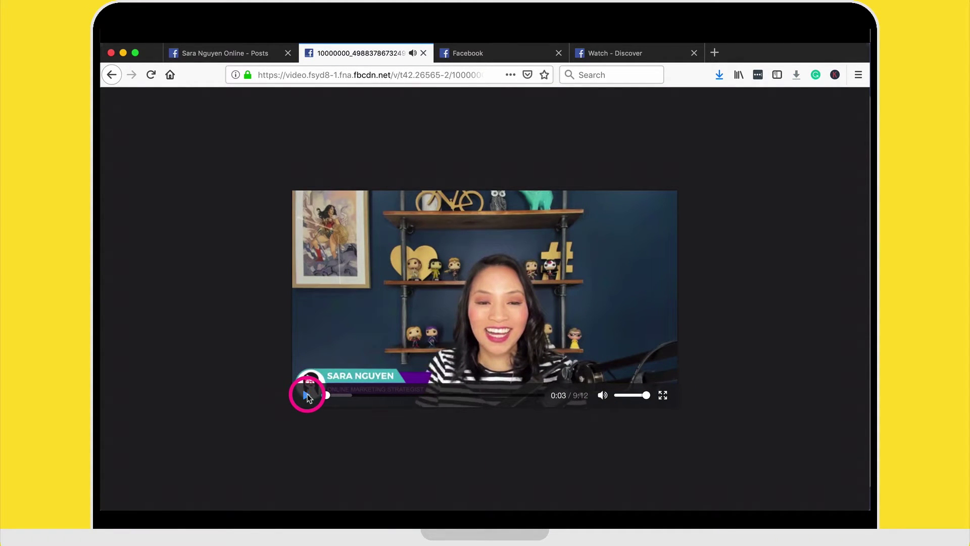
pyautogui.rightClick(361, 322)
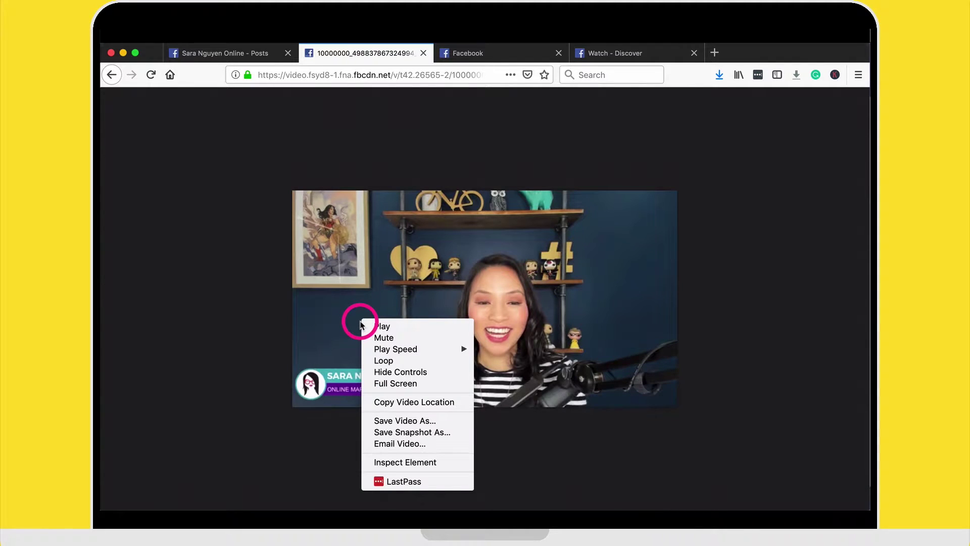
pyautogui.click(428, 420)
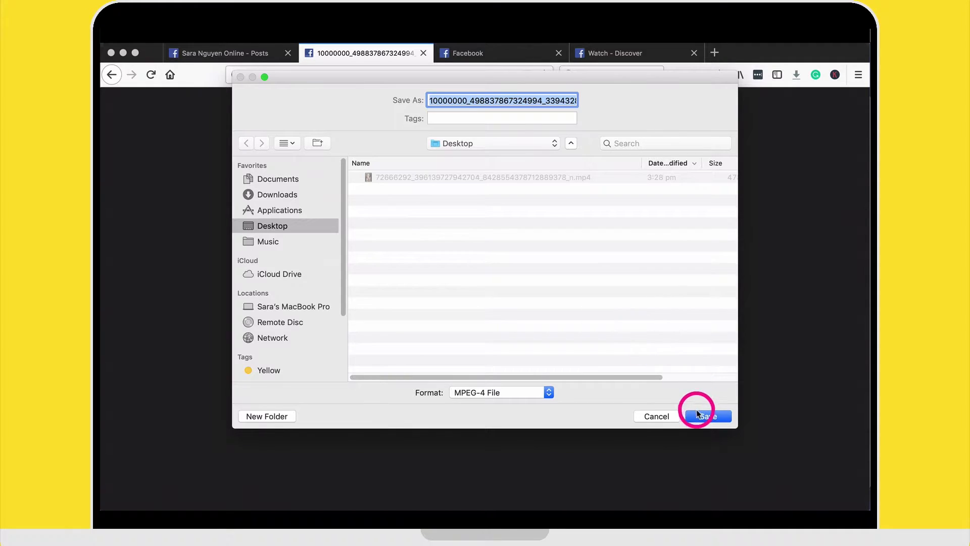
pyautogui.click(706, 418)
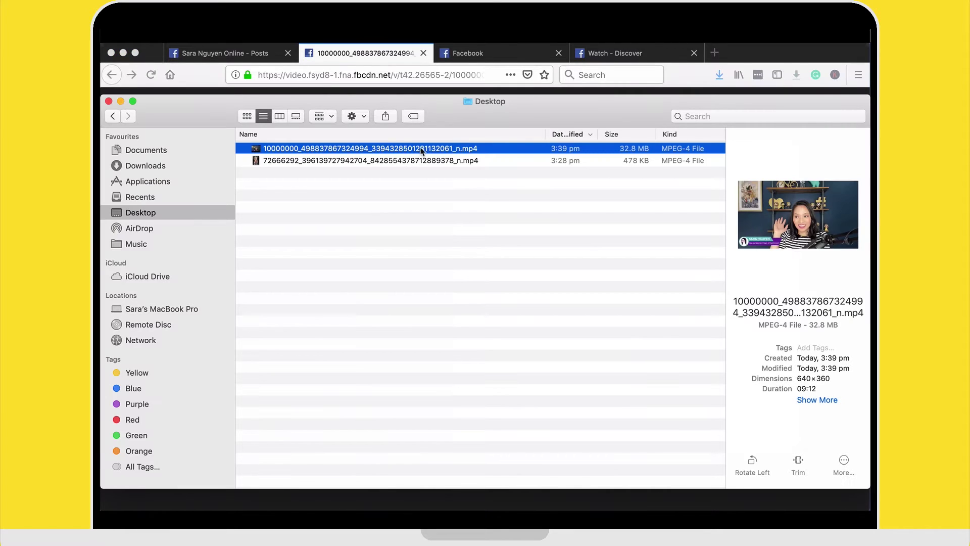
# - Play the new 32.8 MB mp4 from the Desktop in VLC, the default app
pyautogui.rightClick(415, 147)
pyautogui.moveTo(430, 167)
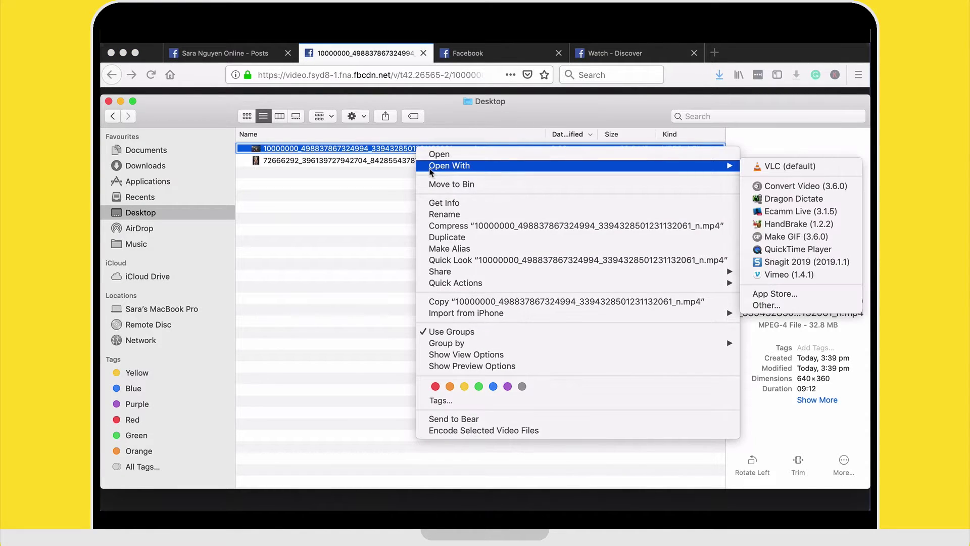
pyautogui.click(763, 167)
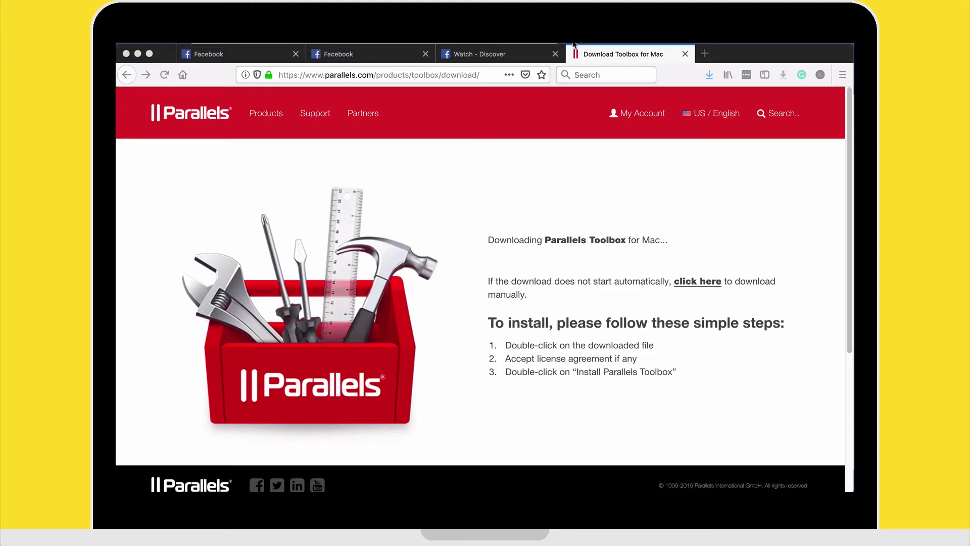
# - Open the Parallels Toolbox tools panel from its menu-bar icon
pyautogui.click(548, 44)
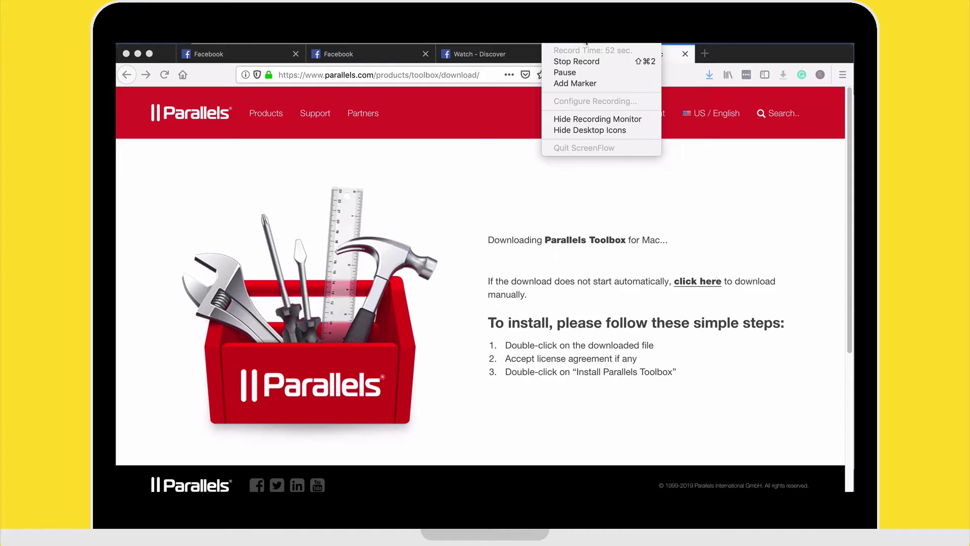
pyautogui.click(585, 44)
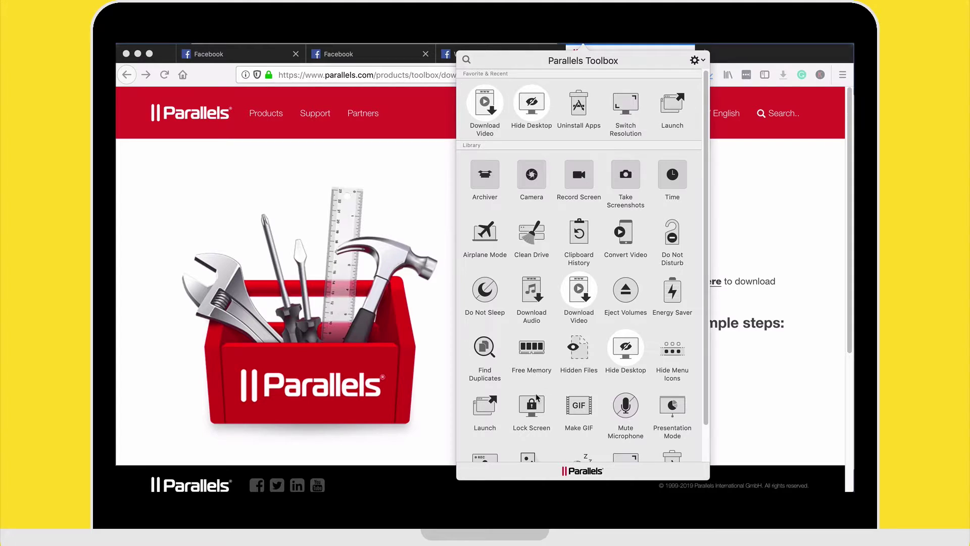
# - Browse the Toolbox tools list, reopen the panel to check Download Video, then dismiss it
pyautogui.scroll(-2, 537, 397)
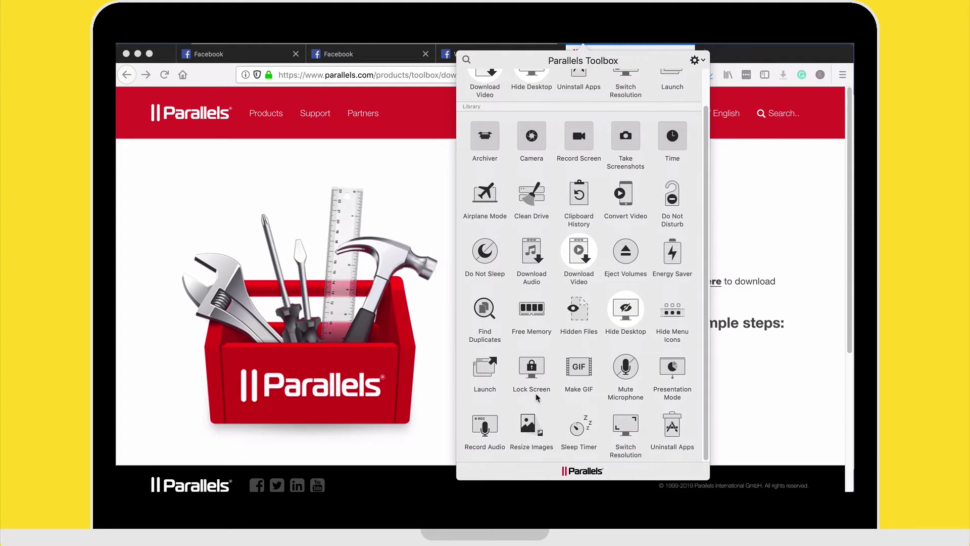
pyautogui.scroll(2, 535, 393)
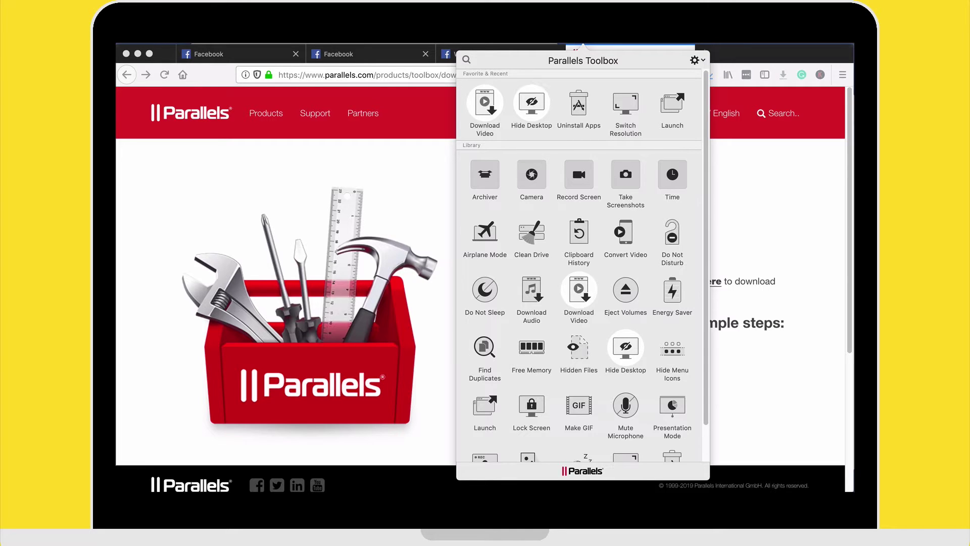
pyautogui.click(196, 182)
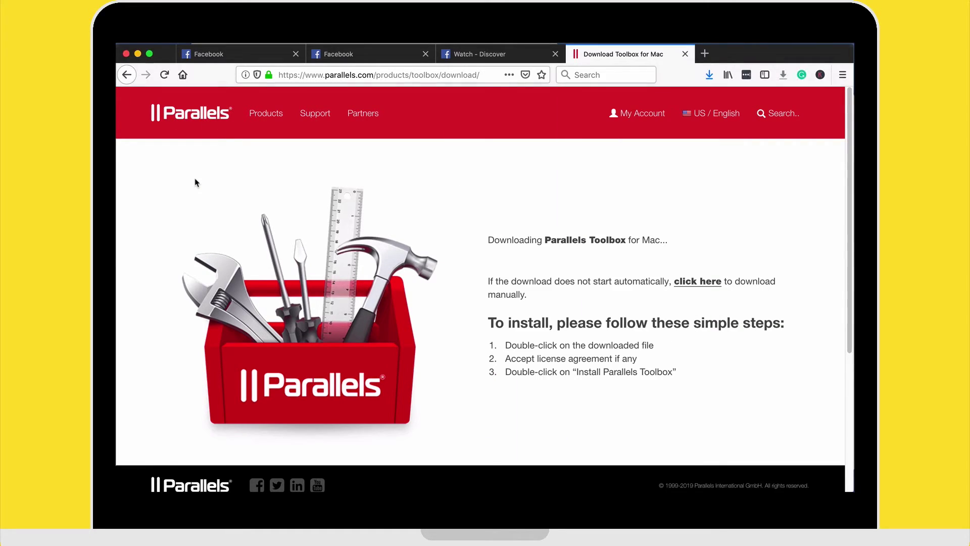
pyautogui.click(581, 44)
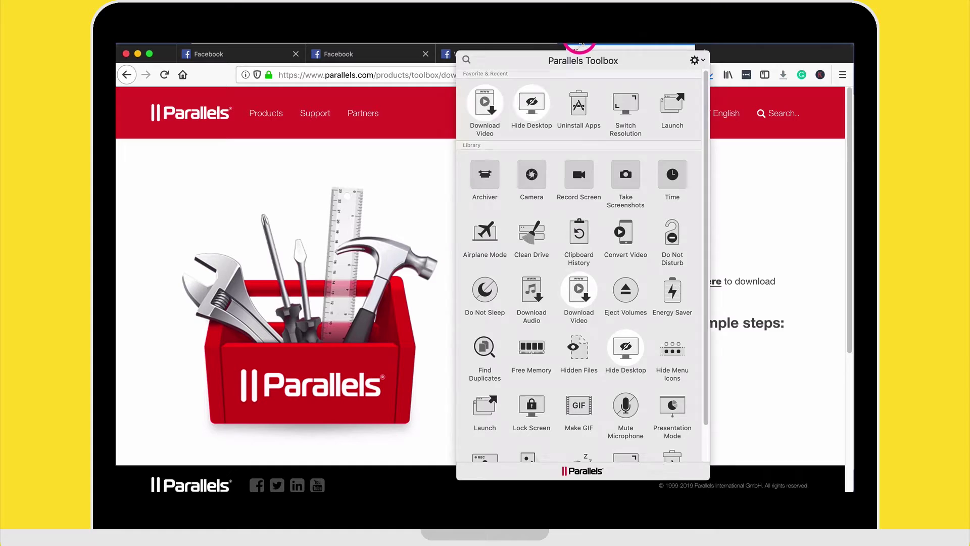
pyautogui.moveTo(578, 311)
pyautogui.click(200, 188)
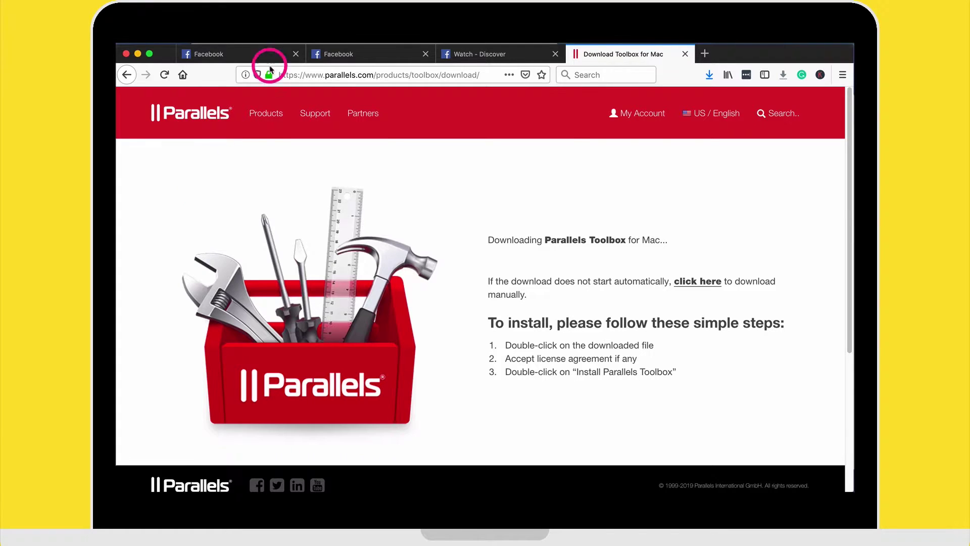
# - On the Facebook video tab, show the video URL above the player and select it
pyautogui.click(370, 61)
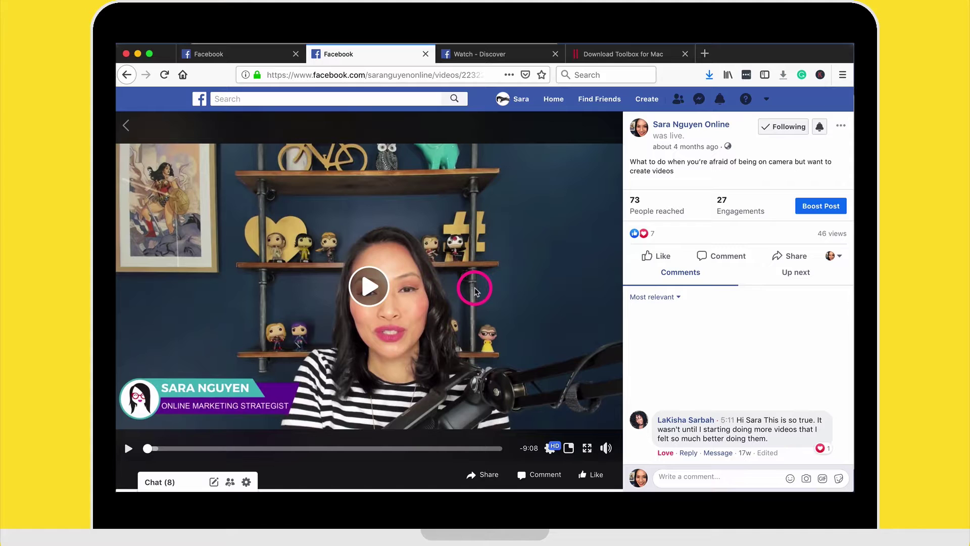
pyautogui.rightClick(458, 255)
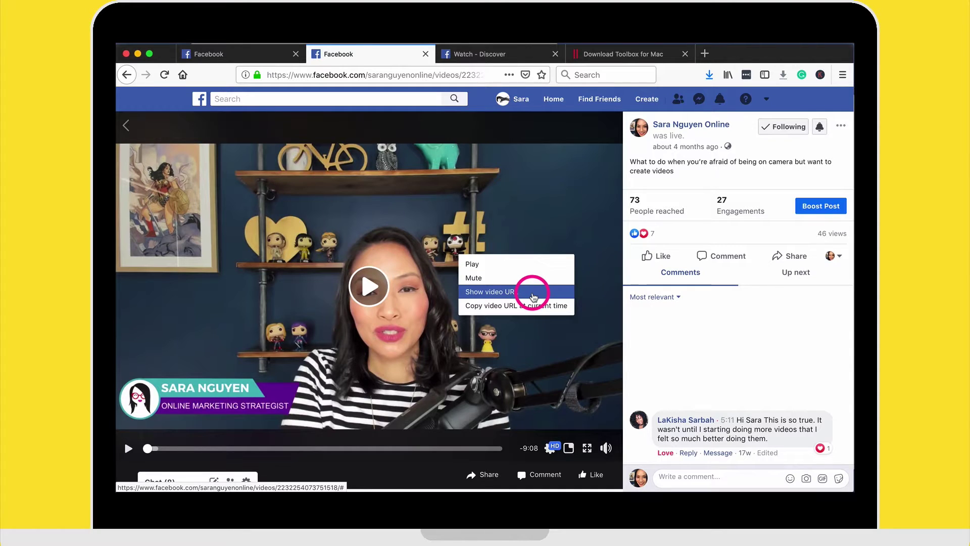
pyautogui.click(533, 296)
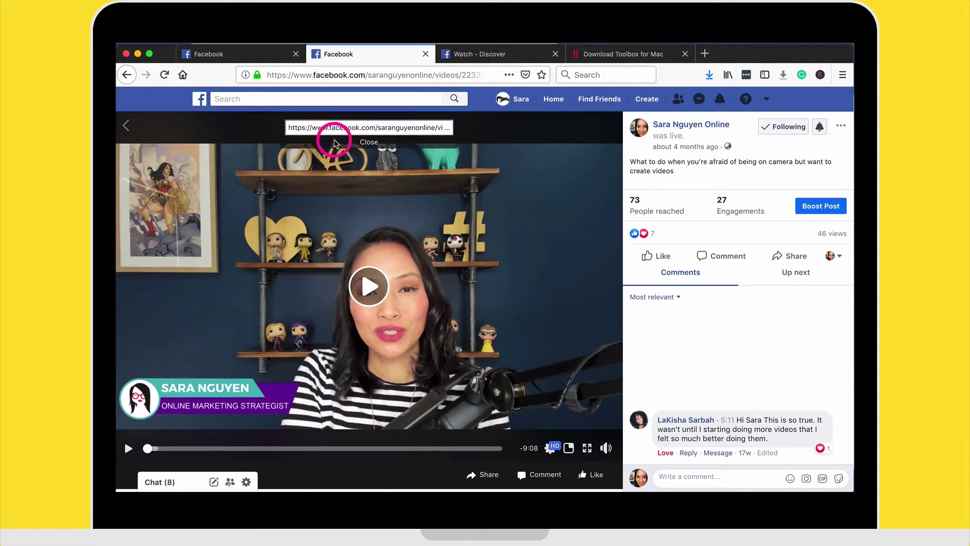
pyautogui.click(286, 128)
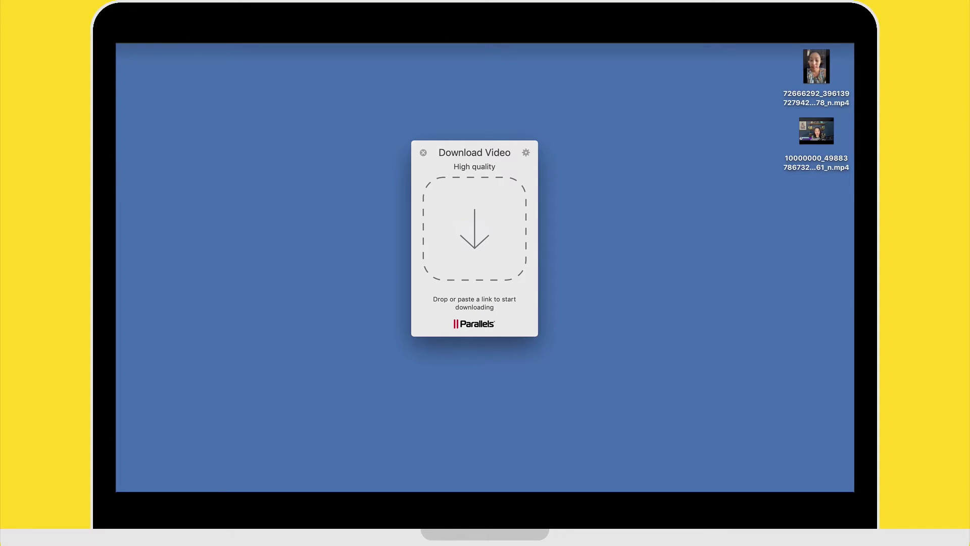
# - Paste the video link into Download Video at High quality and open the finished 92.8 MB mp4
pyautogui.moveTo(475, 233)
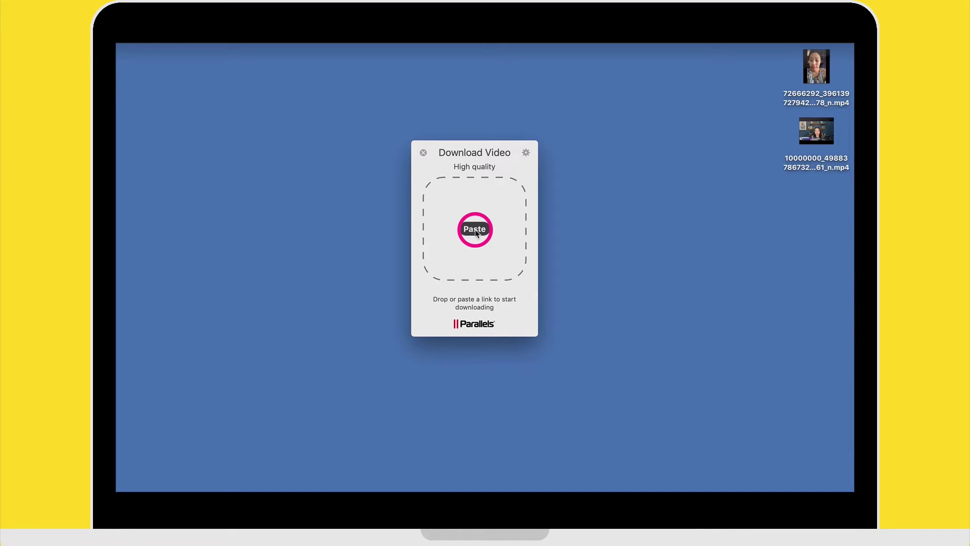
pyautogui.click(475, 230)
pyautogui.click(500, 235)
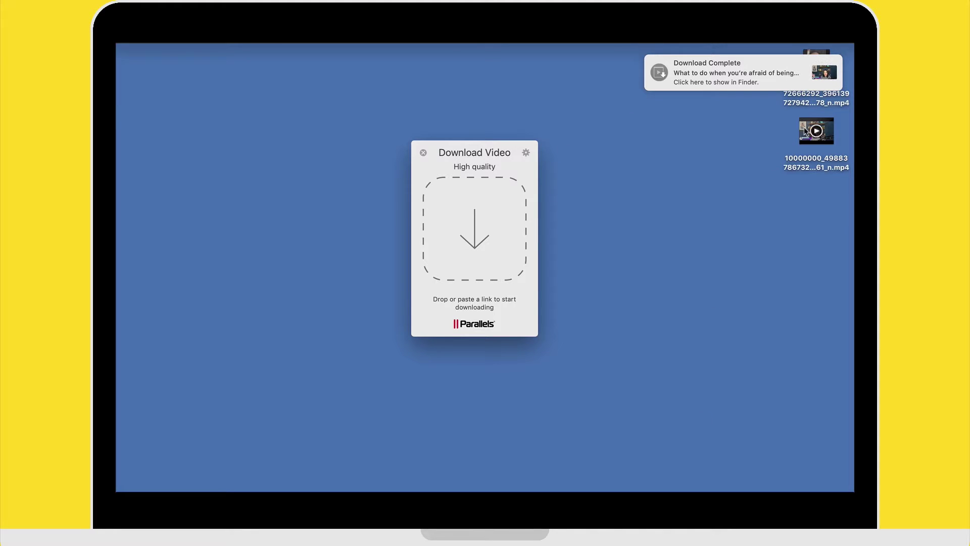
pyautogui.click(820, 82)
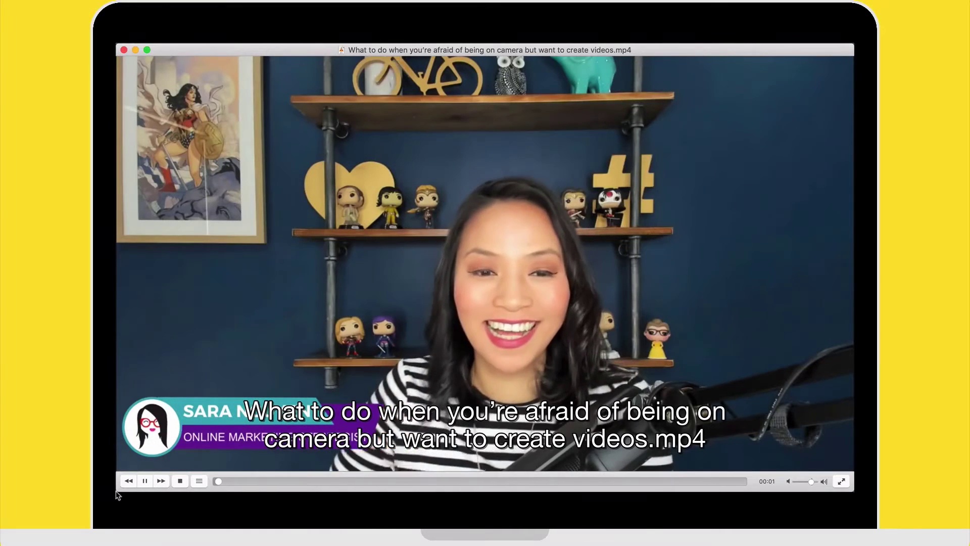
# - Pause the downloaded Facebook video in VLC a few seconds into playback
pyautogui.click(145, 481)
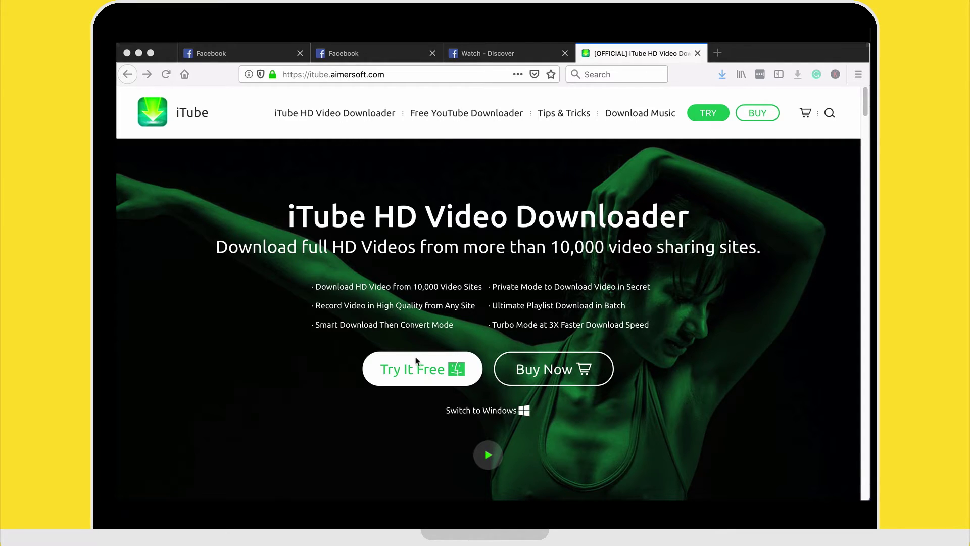
# - Open iTube's Buy Now page and review Mac licences: $24.95 yearly, $34.95 lifetime, $87.38 family
pyautogui.click(557, 371)
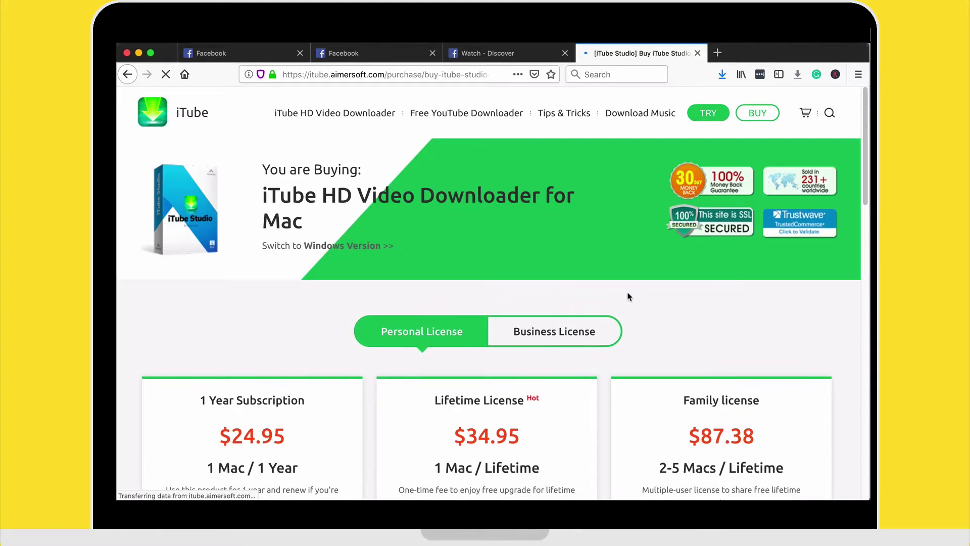
pyautogui.scroll(-3, 631, 295)
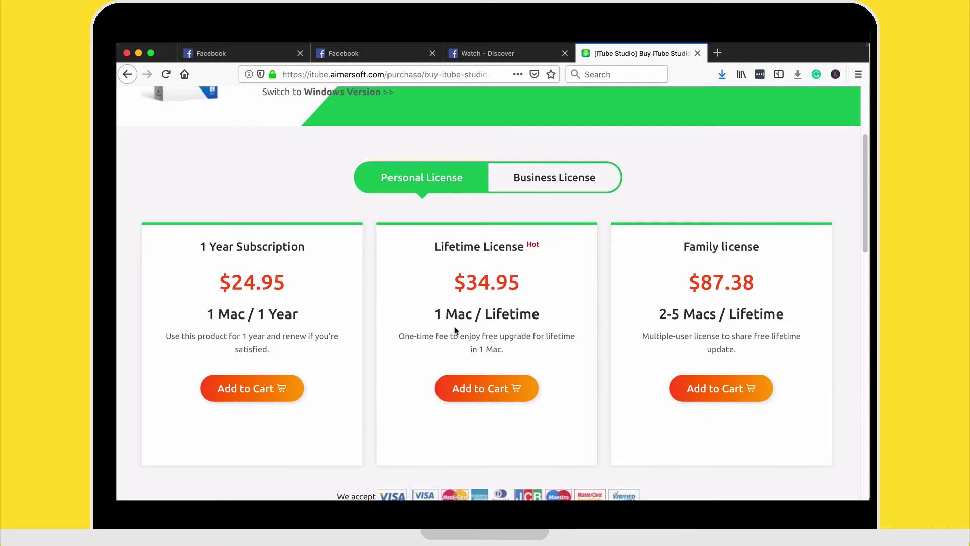
pyautogui.scroll(3, 491, 303)
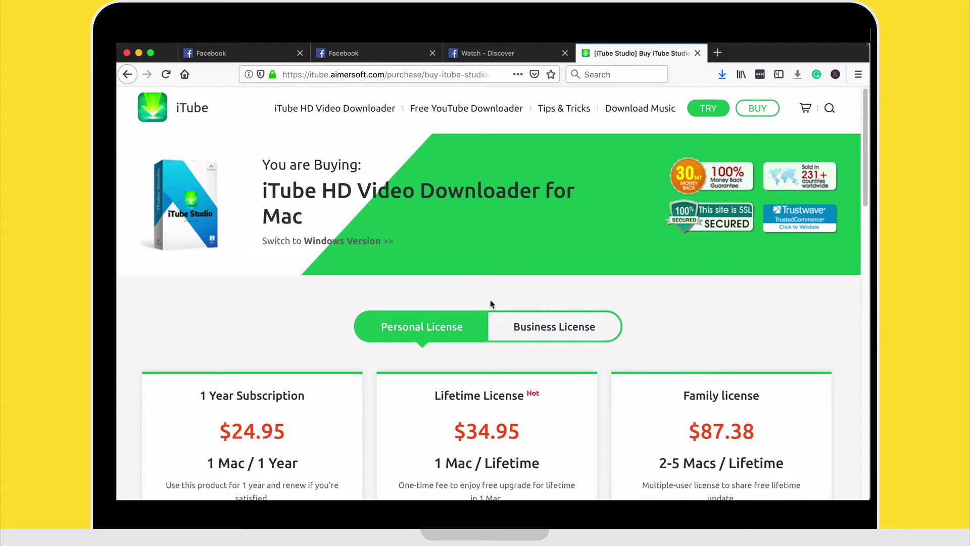
pyautogui.scroll(-3, 491, 304)
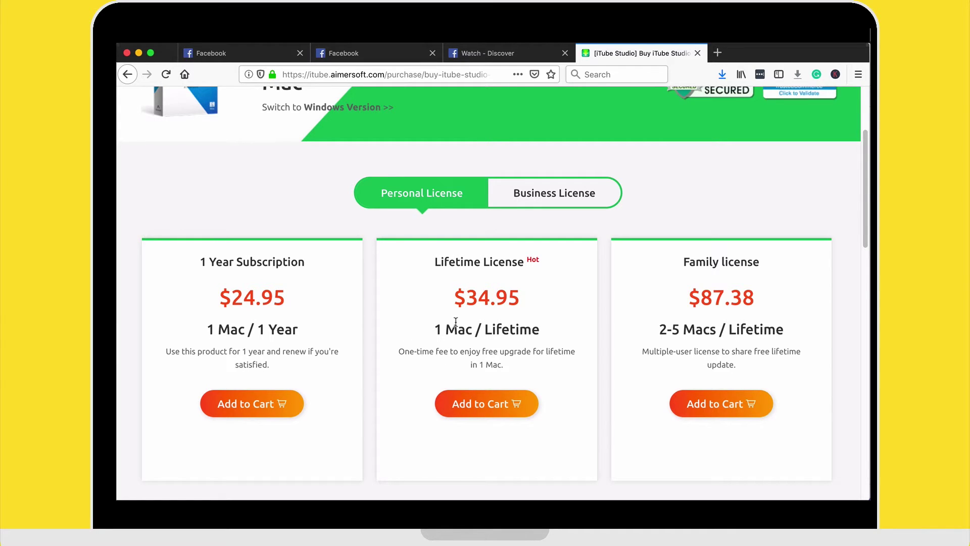
pyautogui.scroll(3, 455, 321)
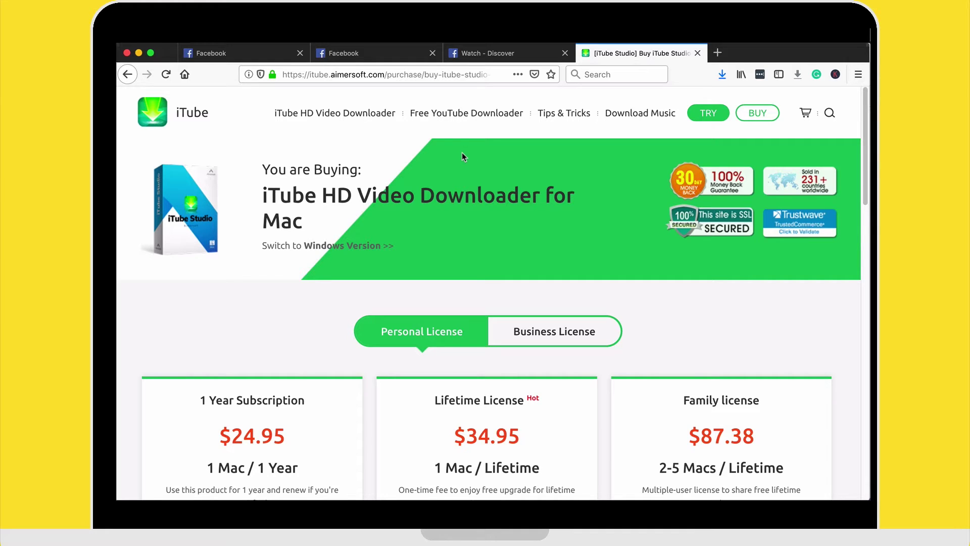
# - Return to the Facebook live video tab and show its video URL, selected for copying
pyautogui.click(370, 54)
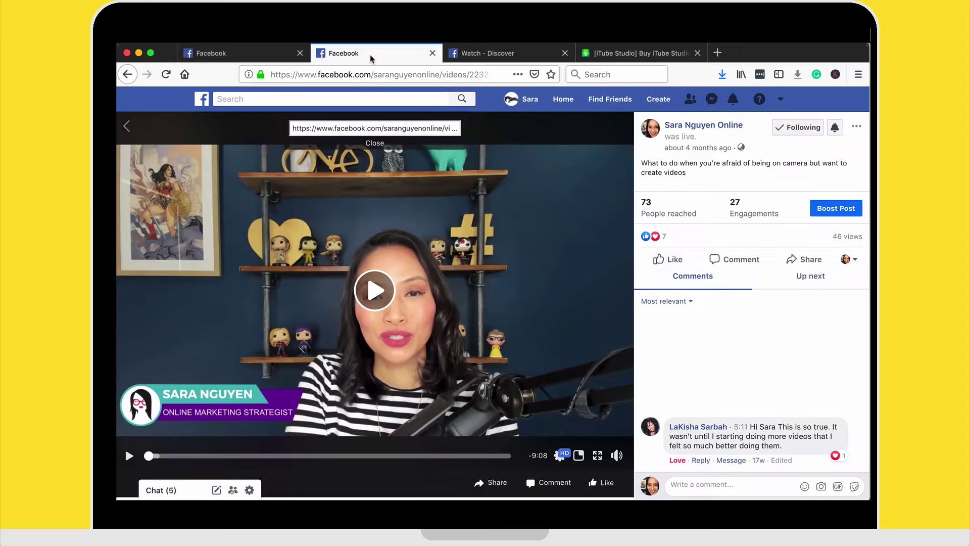
pyautogui.click(512, 195)
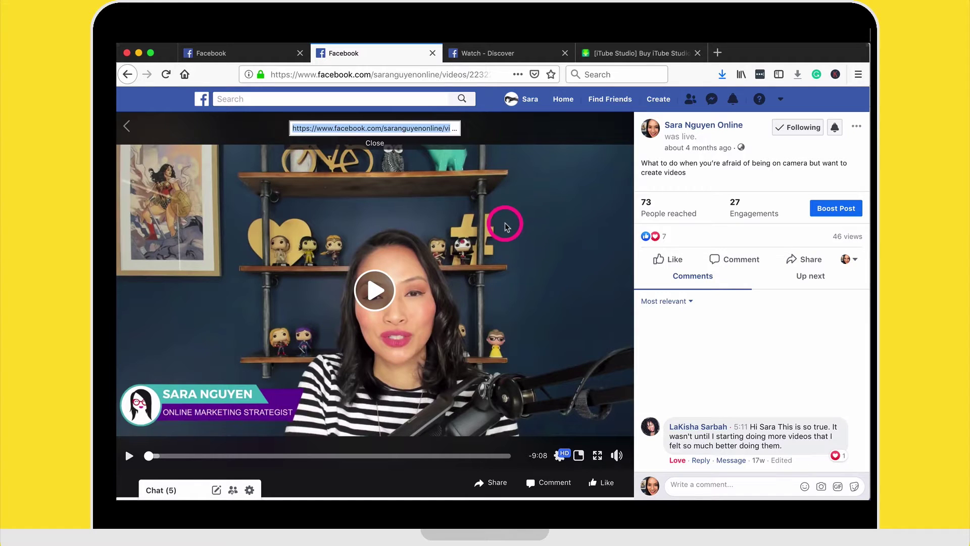
pyautogui.rightClick(475, 222)
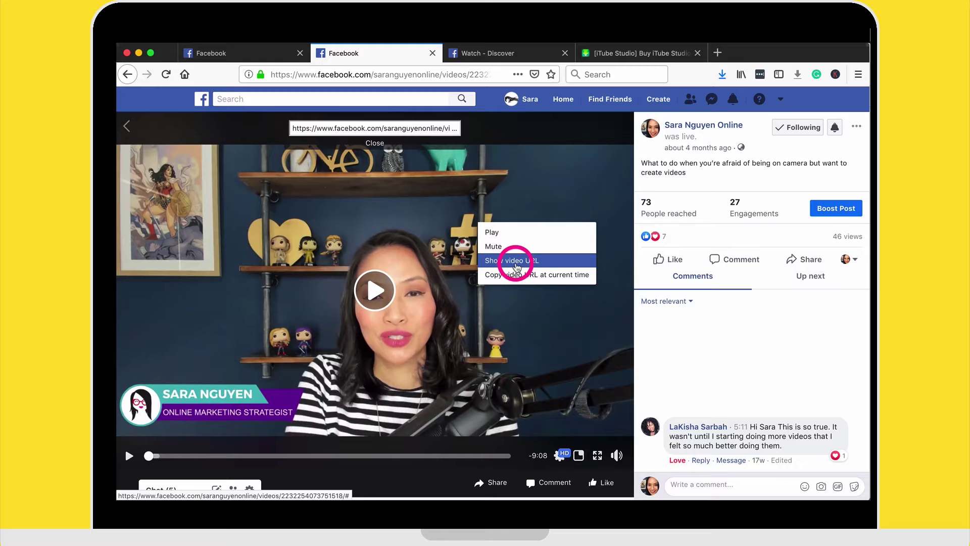
pyautogui.click(293, 127)
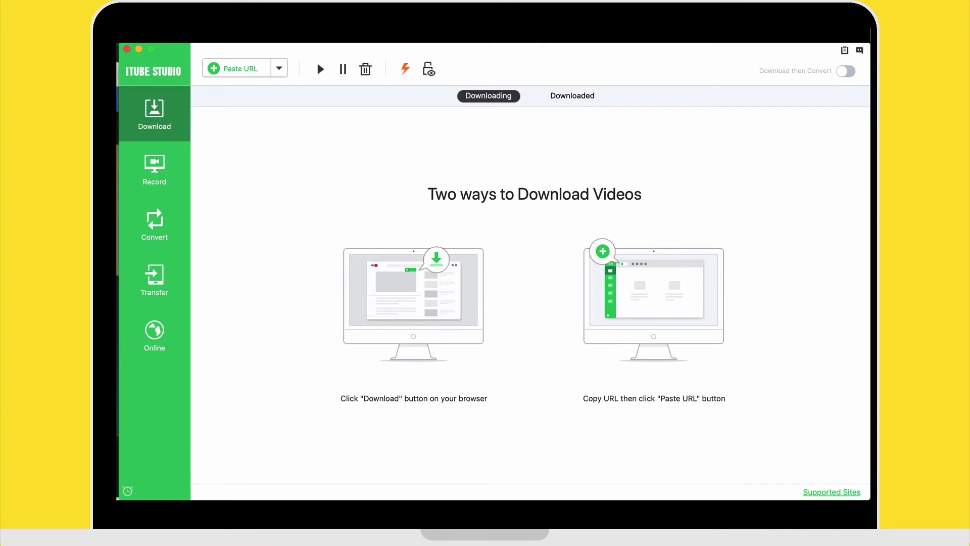
# - Download the pasted Facebook link in iTube Studio as a 720p MP4, then play and pause it
pyautogui.click(231, 71)
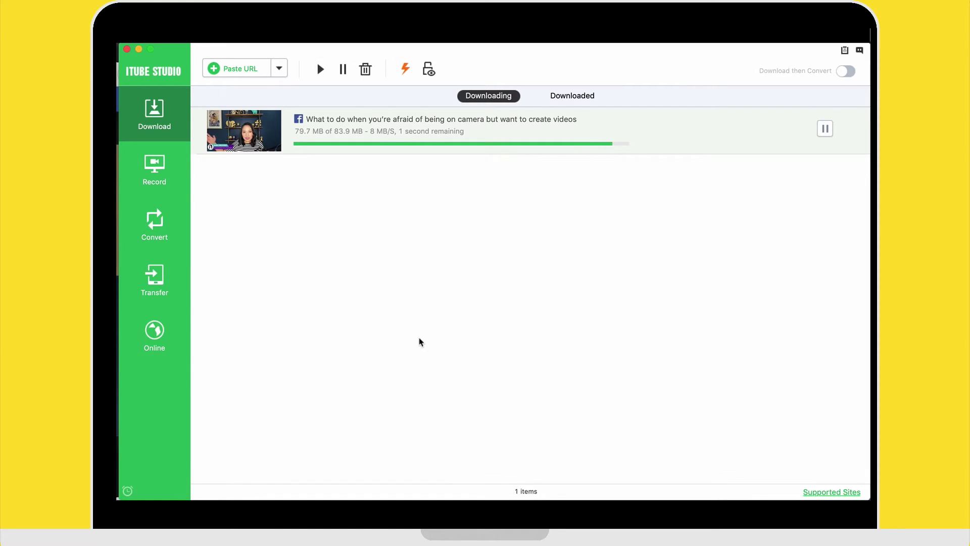
pyautogui.click(419, 342)
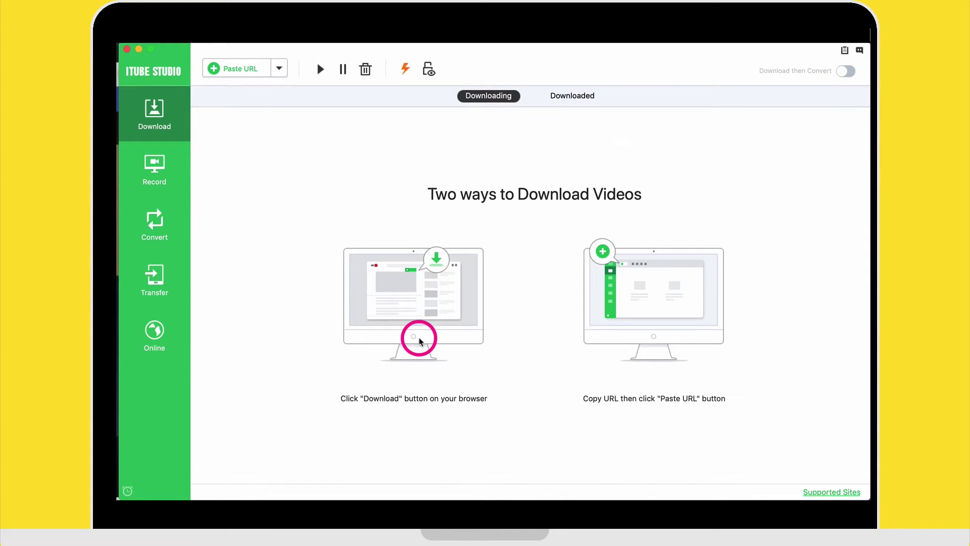
pyautogui.click(571, 97)
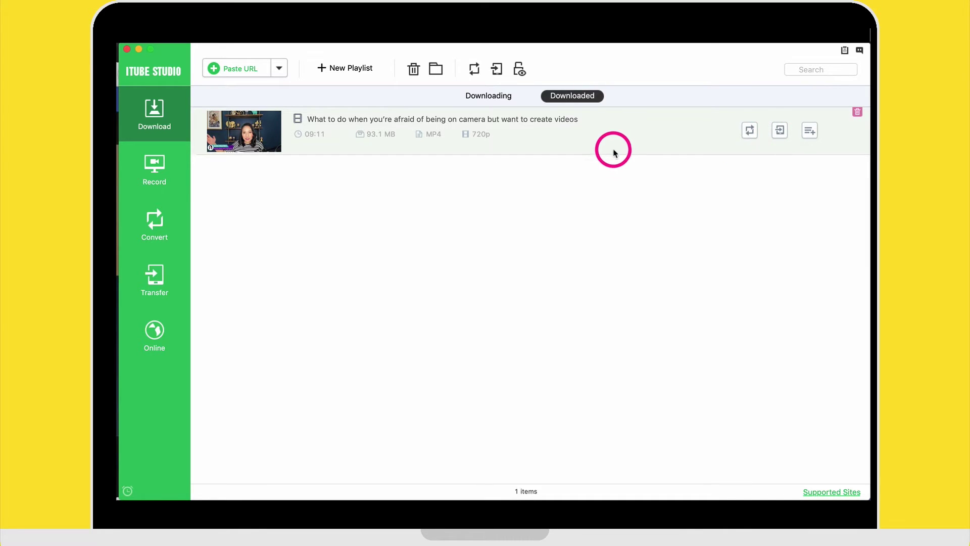
pyautogui.doubleClick(624, 136)
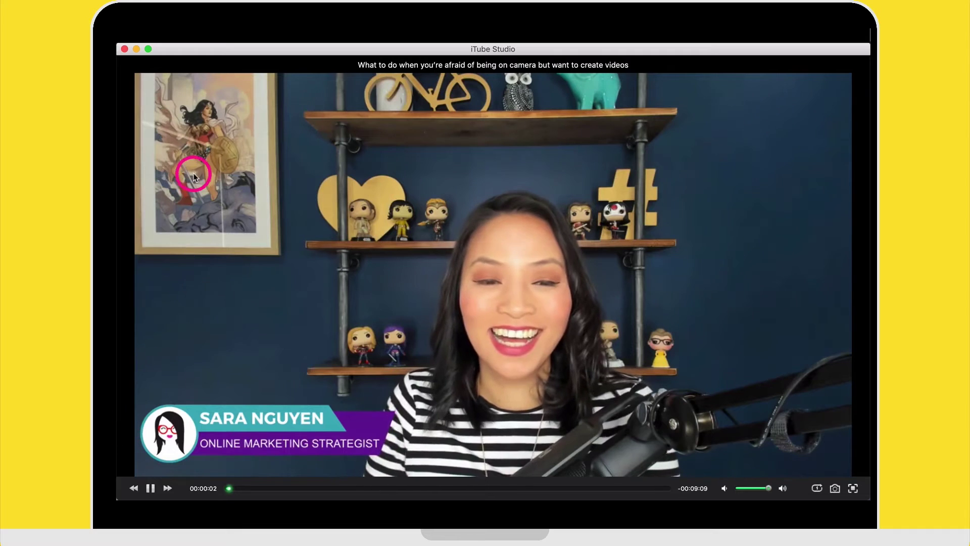
pyautogui.click(151, 489)
# - Close the iTube player and copy the live video's full link from Facebook's share popup
pyautogui.click(123, 49)
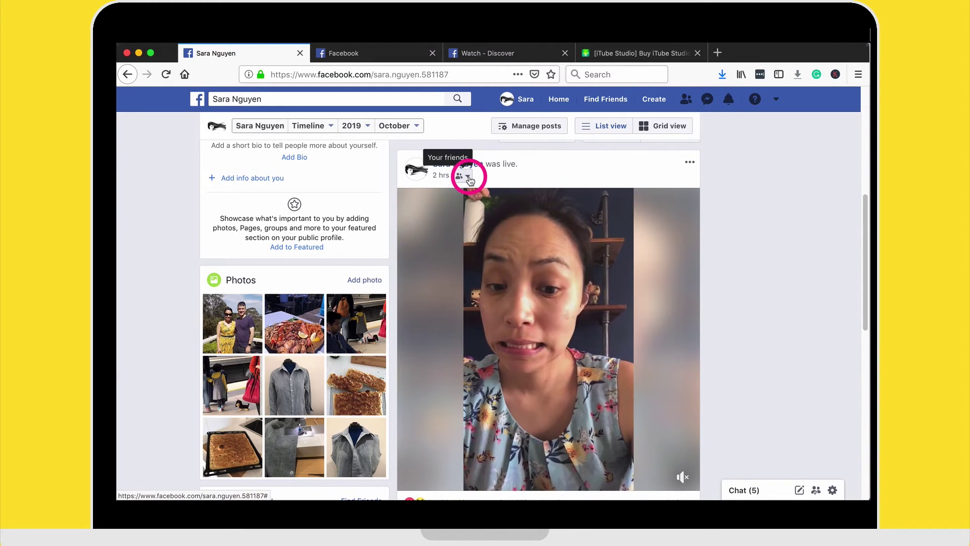
pyautogui.click(467, 177)
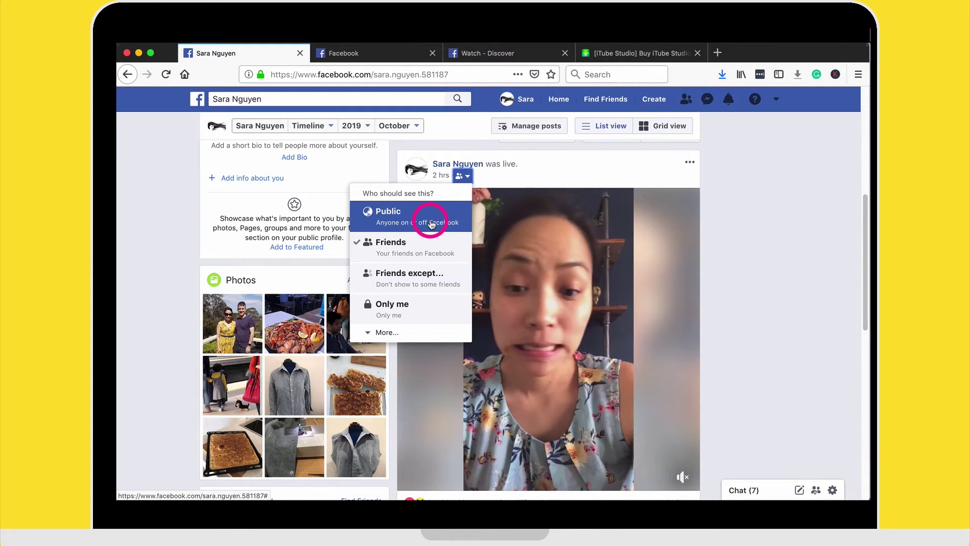
pyautogui.click(589, 179)
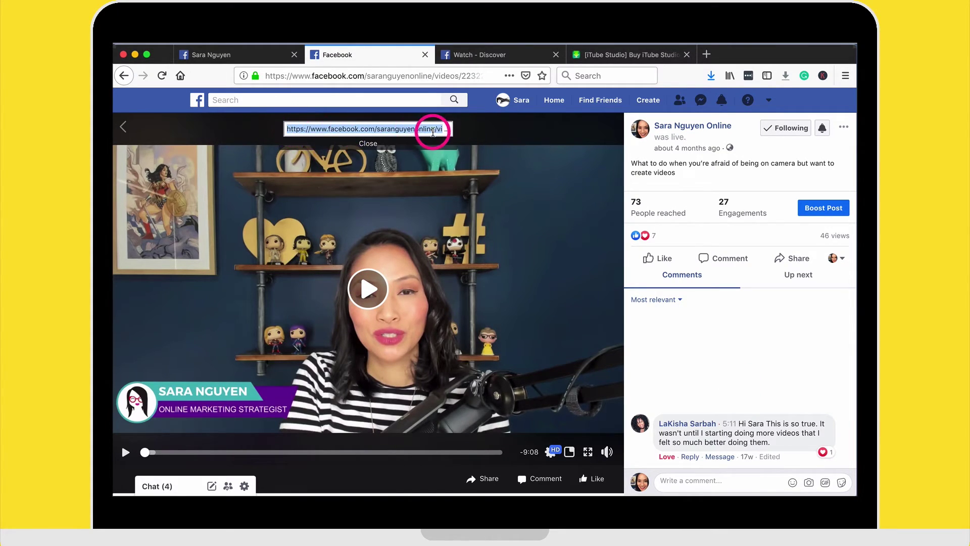
pyautogui.click(429, 126)
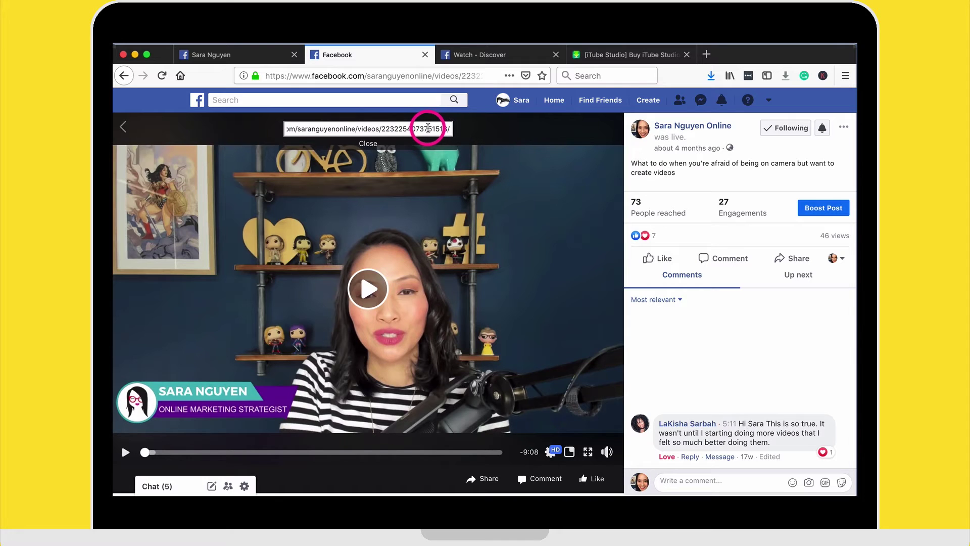
pyautogui.press('super+a')
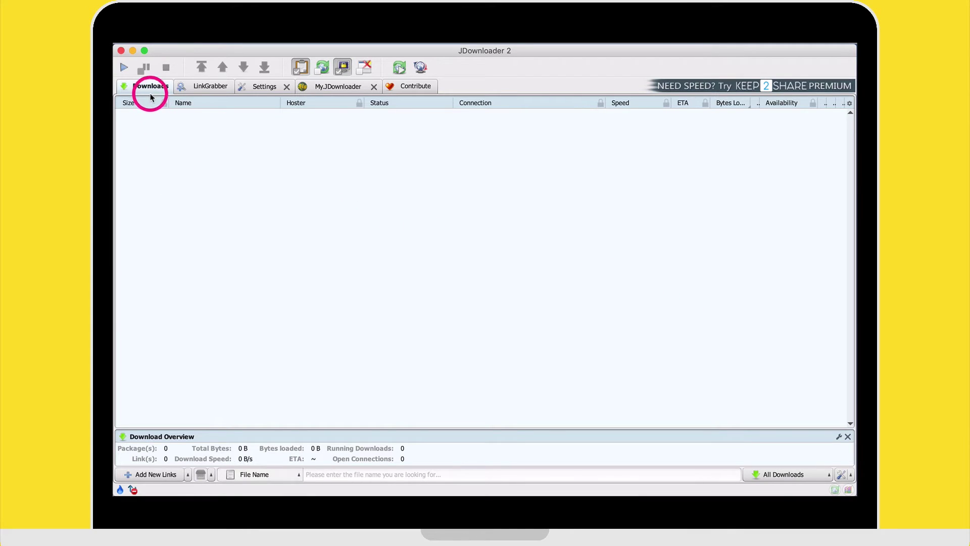
# - Paste the copied Facebook link into JDownloader's LinkGrabber and expand the video package
pyautogui.click(202, 87)
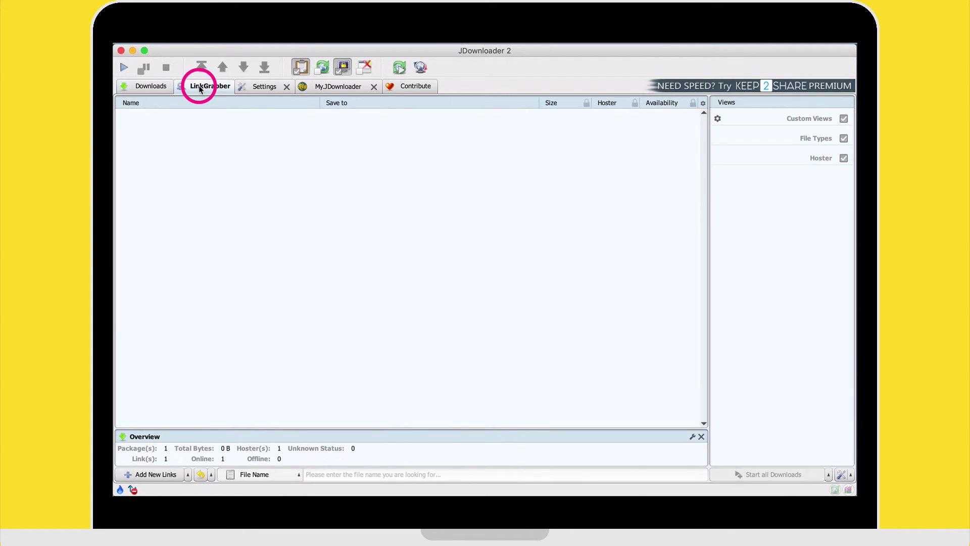
pyautogui.rightClick(206, 173)
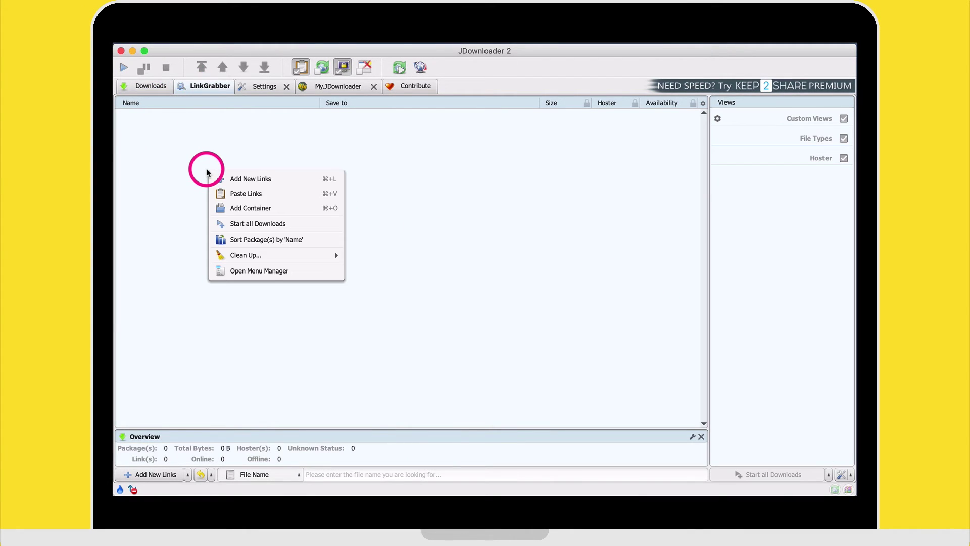
pyautogui.click(242, 194)
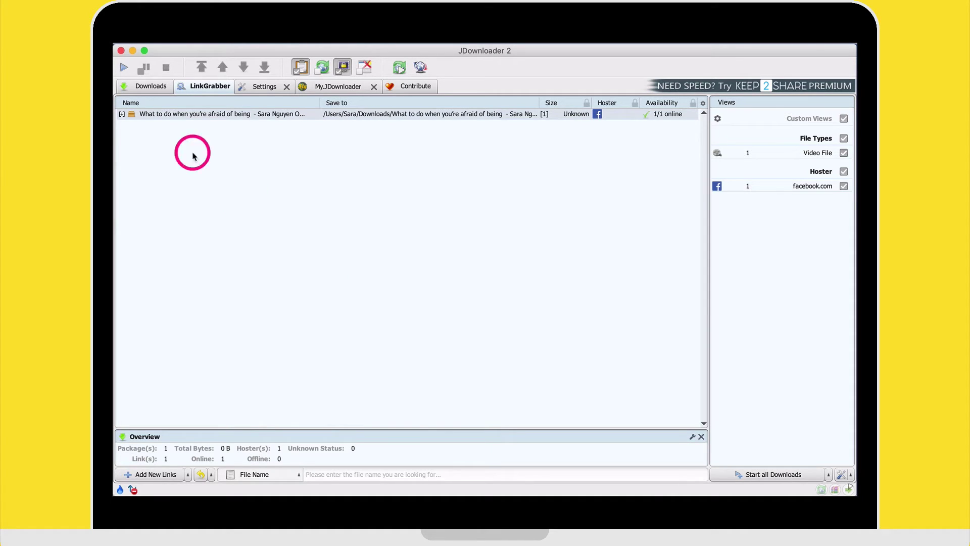
pyautogui.click(122, 114)
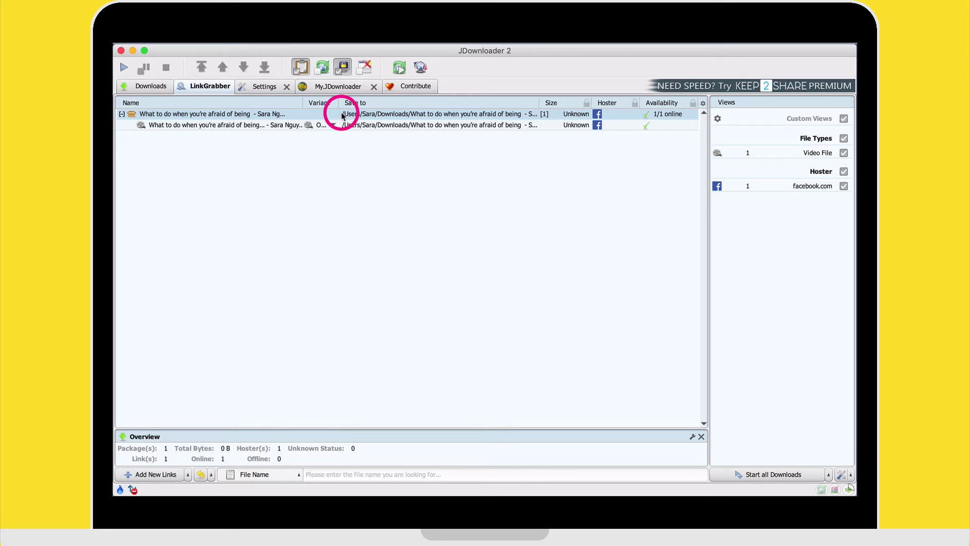
# - Confirm the Original Video variant and download the package until it shows Finished at 31.28 MiB
pyautogui.moveTo(338, 103); pyautogui.dragTo(397, 104)
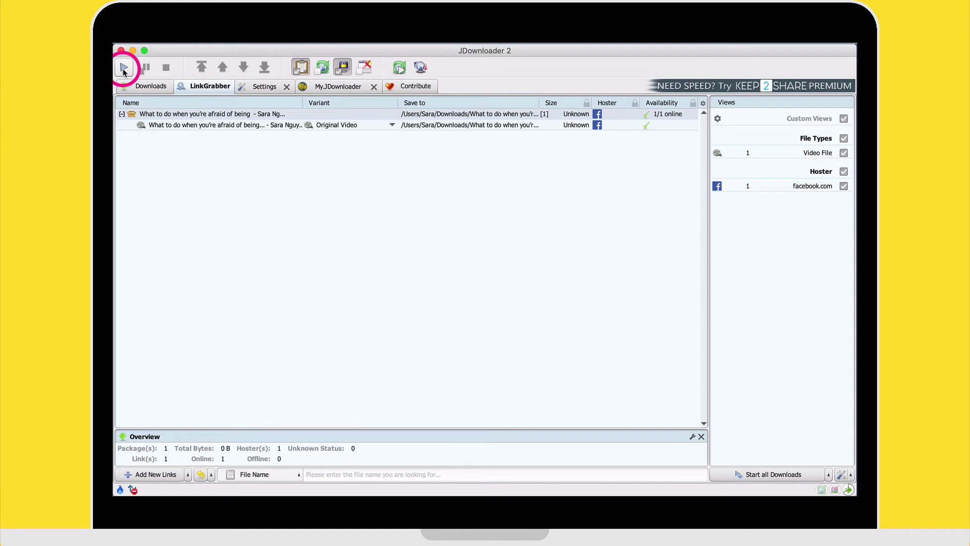
pyautogui.click(239, 115)
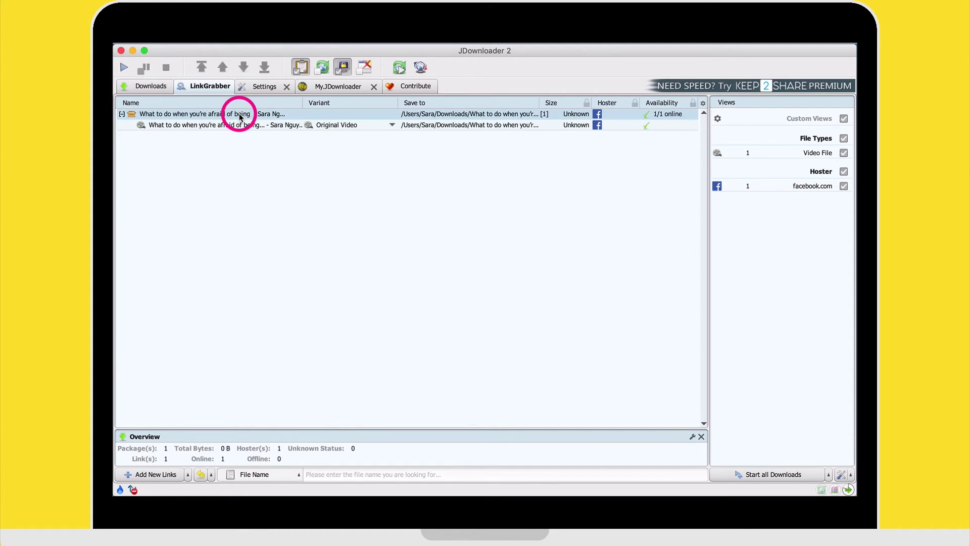
pyautogui.rightClick(240, 118)
pyautogui.click(276, 122)
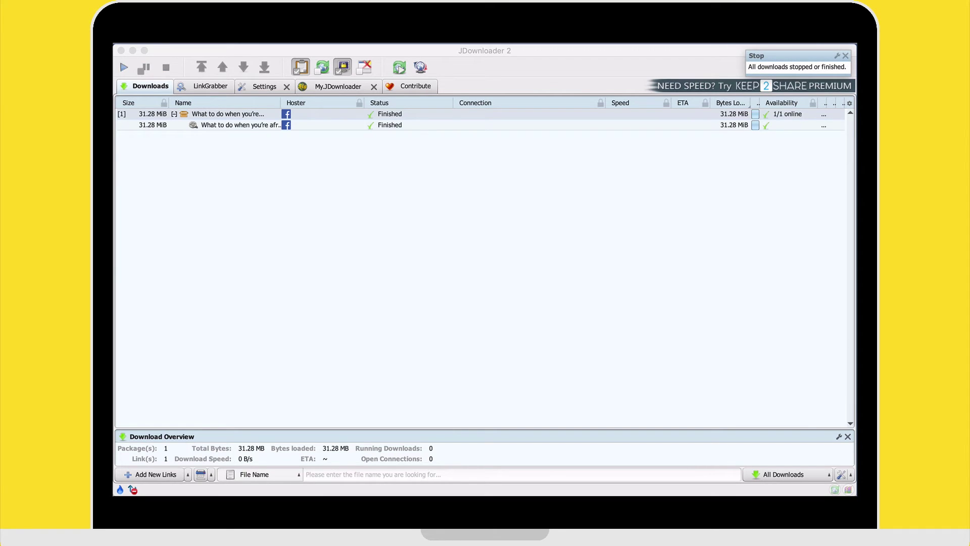
# - Play the MP4 from the new Downloads video folder in VLC, then pause it
pyautogui.doubleClick(593, 134)
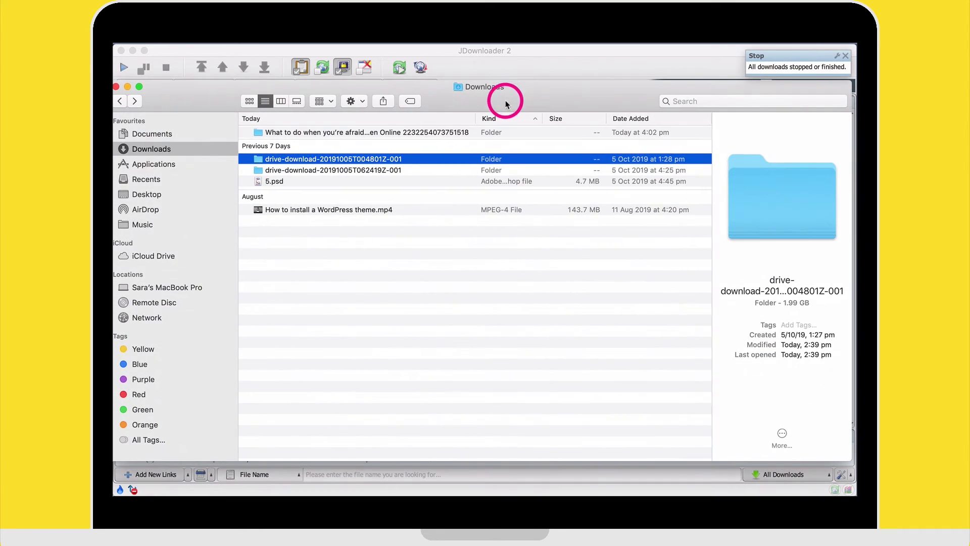
pyautogui.doubleClick(419, 133)
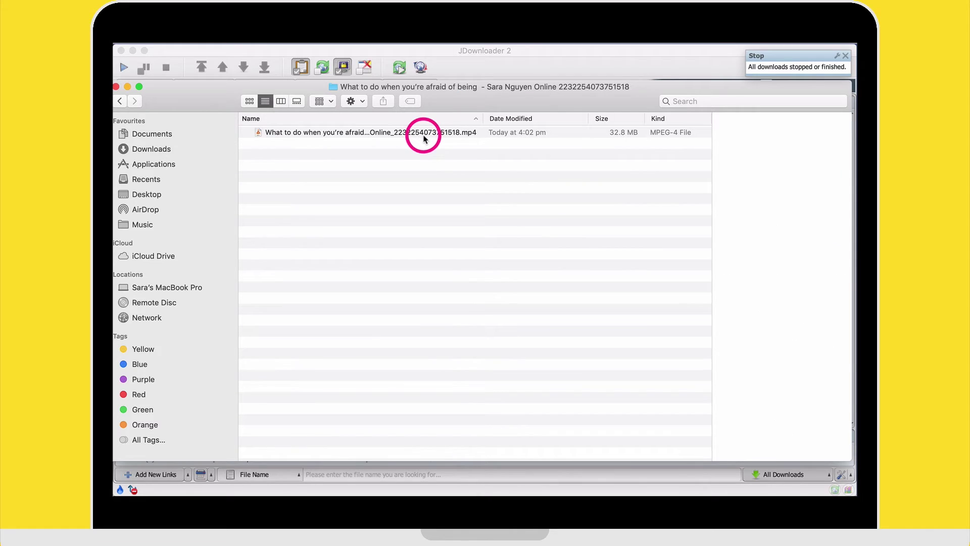
pyautogui.click(399, 136)
pyautogui.rightClick(400, 136)
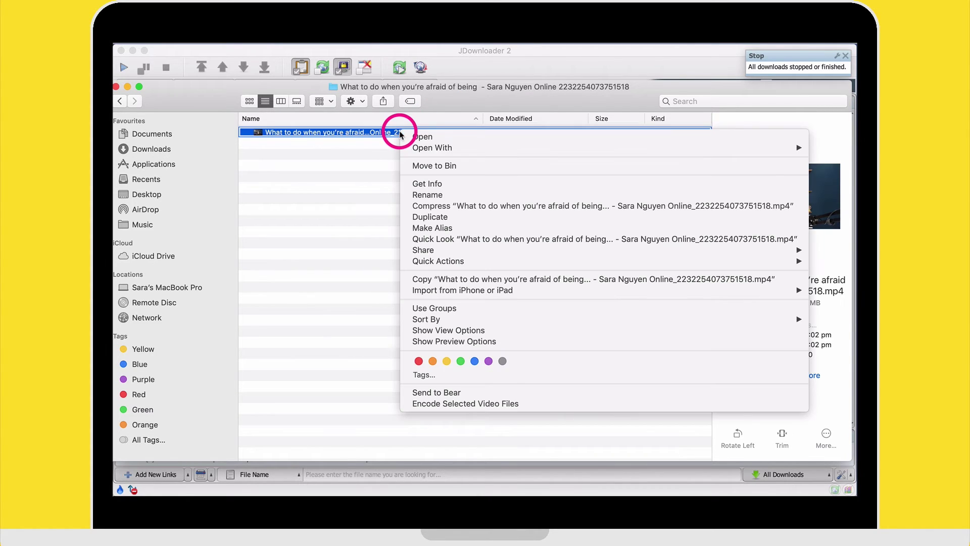
pyautogui.moveTo(409, 146)
pyautogui.click(351, 150)
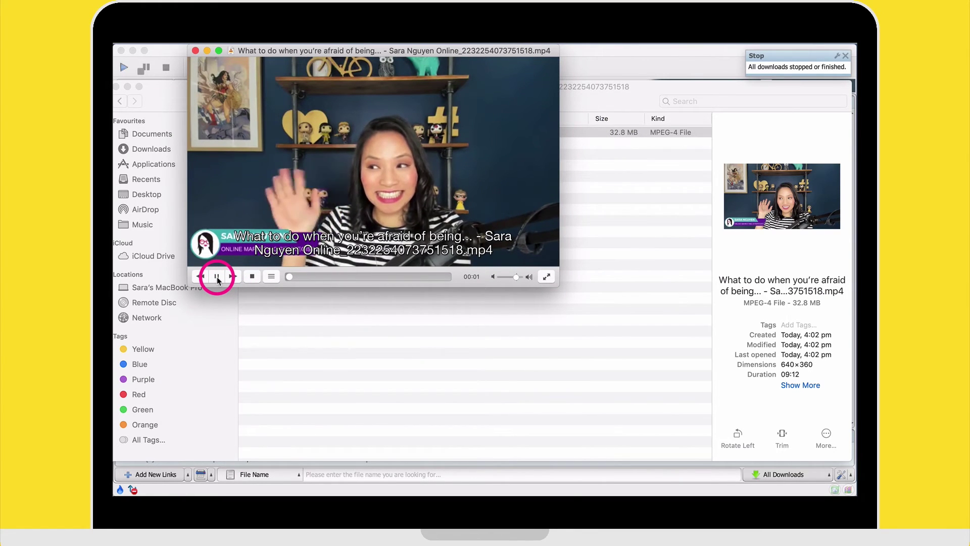
pyautogui.click(217, 276)
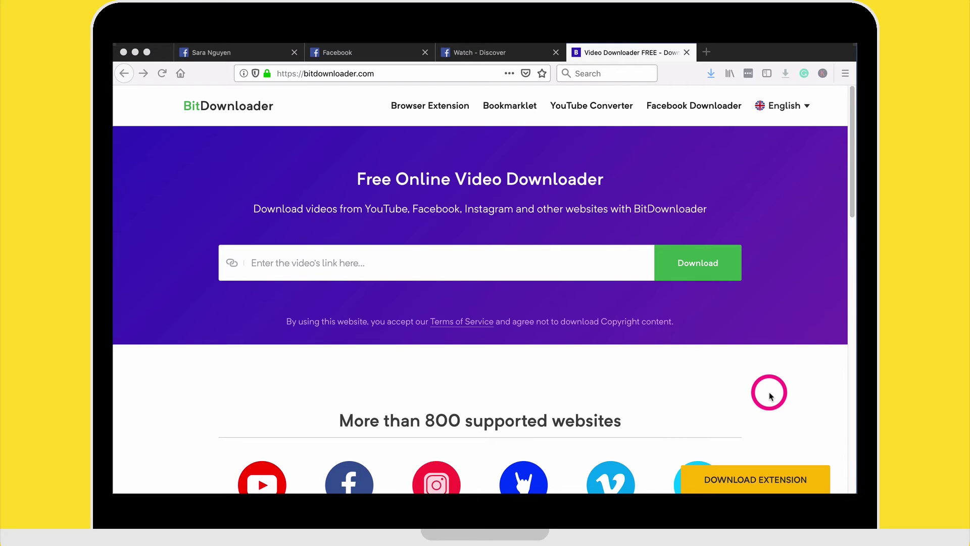
# - Paste the Facebook video link into BitDownloader's link field and submit it
pyautogui.click(337, 261)
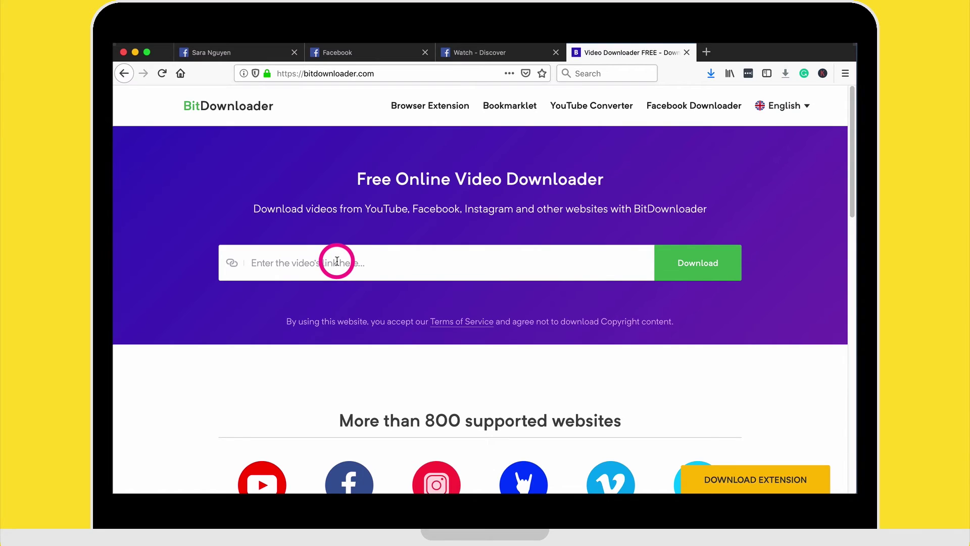
pyautogui.click(357, 50)
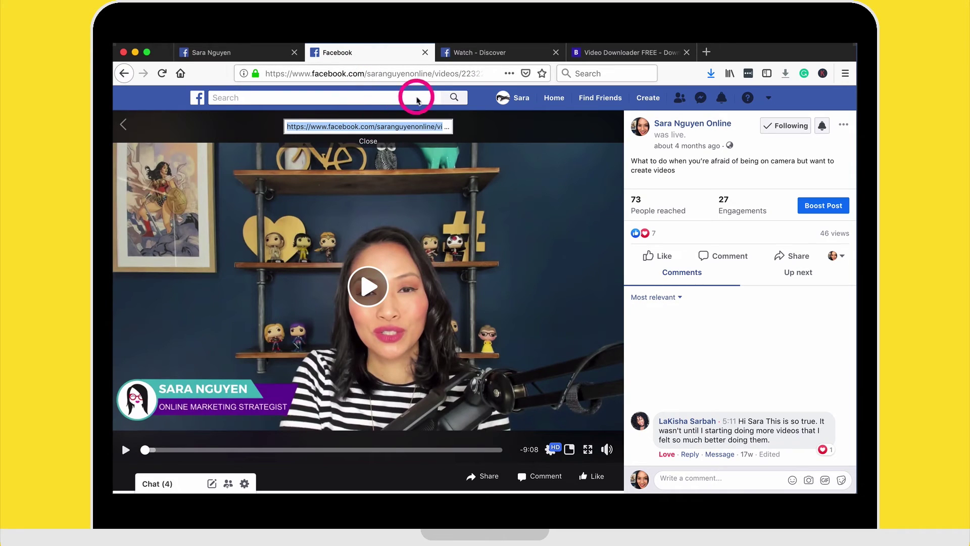
pyautogui.click(610, 58)
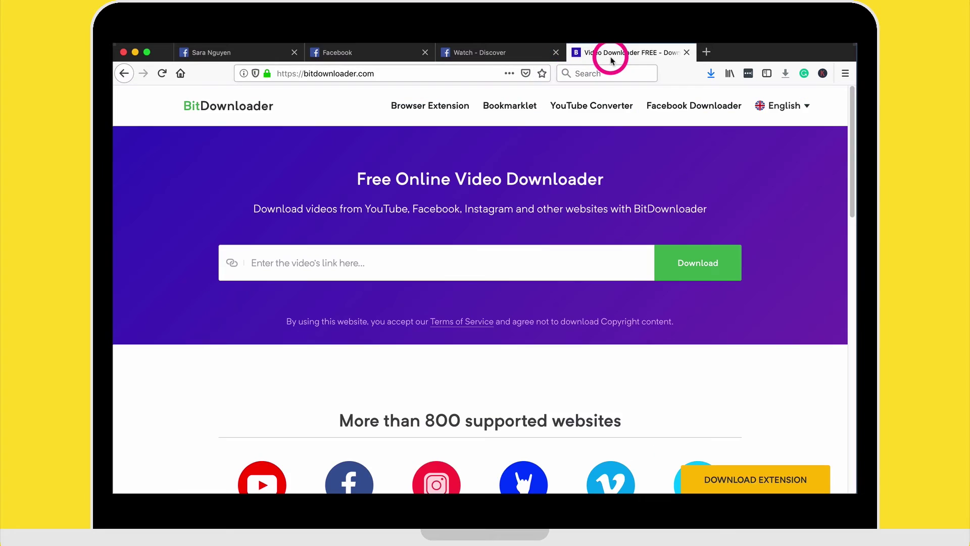
pyautogui.click(375, 251)
pyautogui.press('super+v')
pyautogui.click(697, 268)
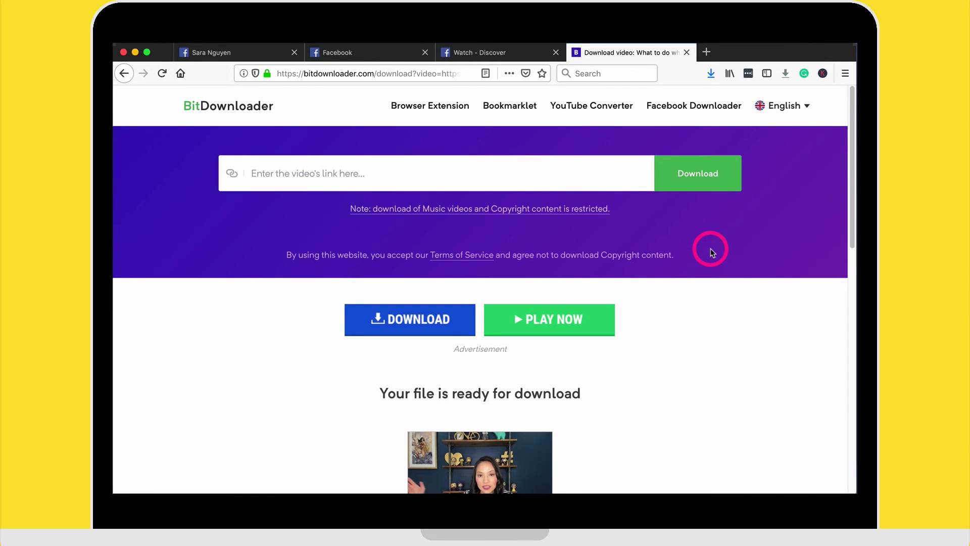
# - Download the SD (Mirror) mp4 version from the results table
pyautogui.scroll(-3, 711, 251)
pyautogui.scroll(-1, 715, 268)
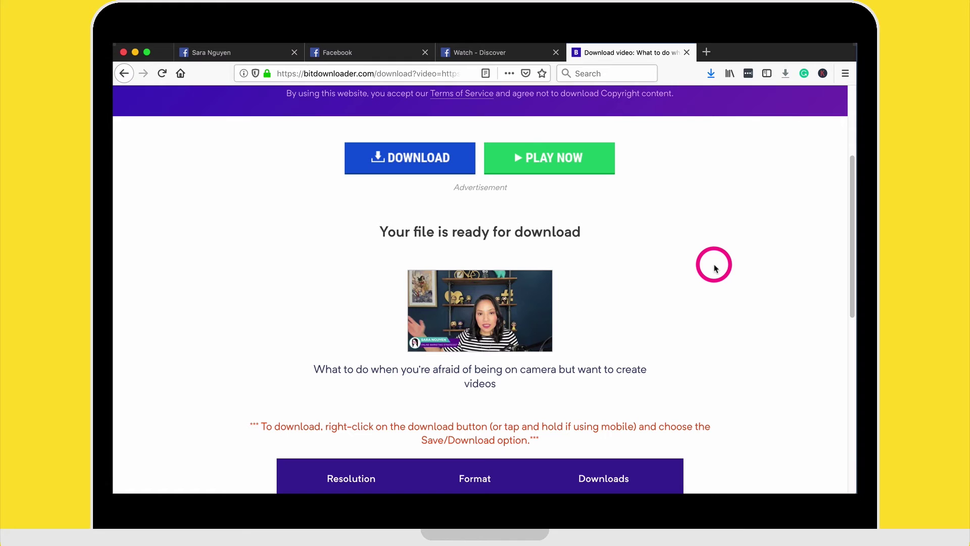
pyautogui.scroll(-5, 644, 357)
pyautogui.scroll(-2, 656, 351)
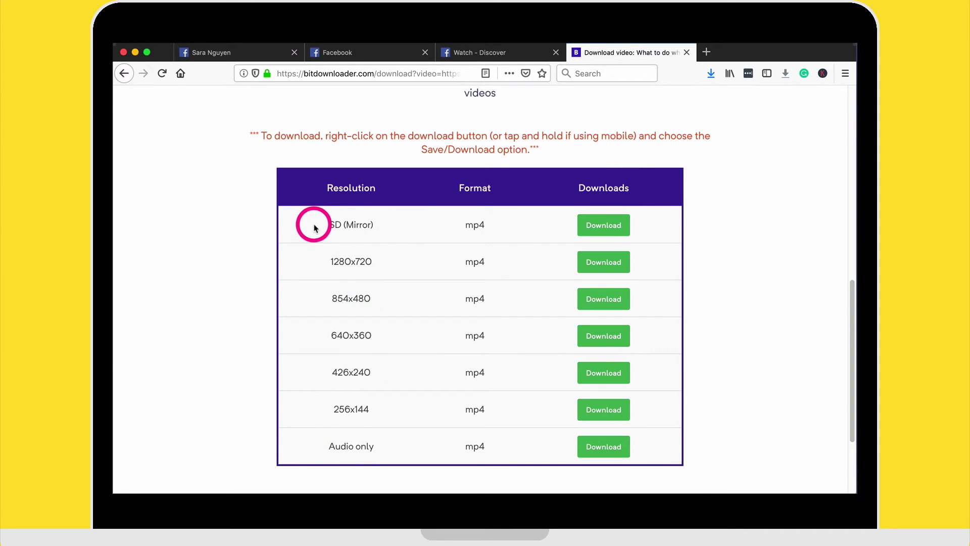
pyautogui.click(596, 231)
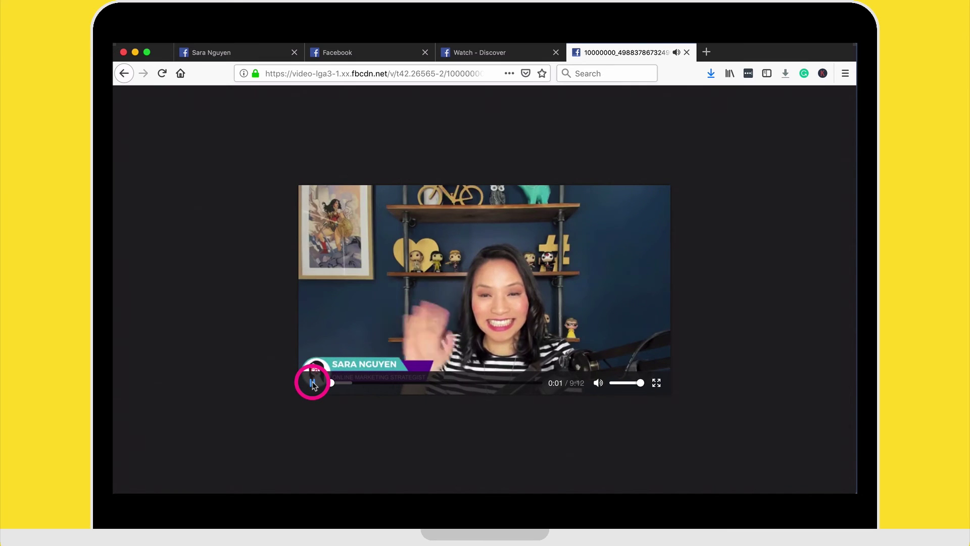
# - Save the playing video to the Desktop as MPEG-4, replacing the existing same-named file
pyautogui.rightClick(469, 263)
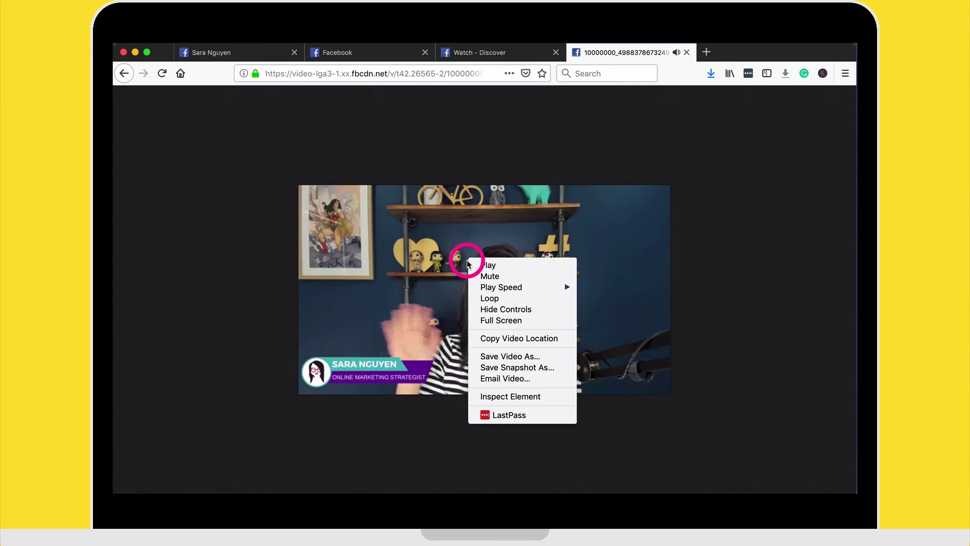
pyautogui.click(522, 356)
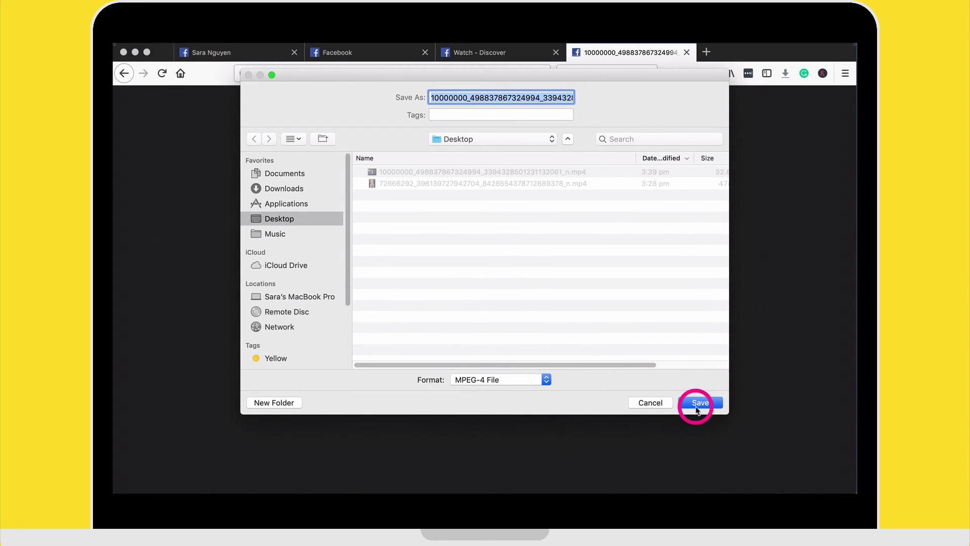
pyautogui.click(706, 403)
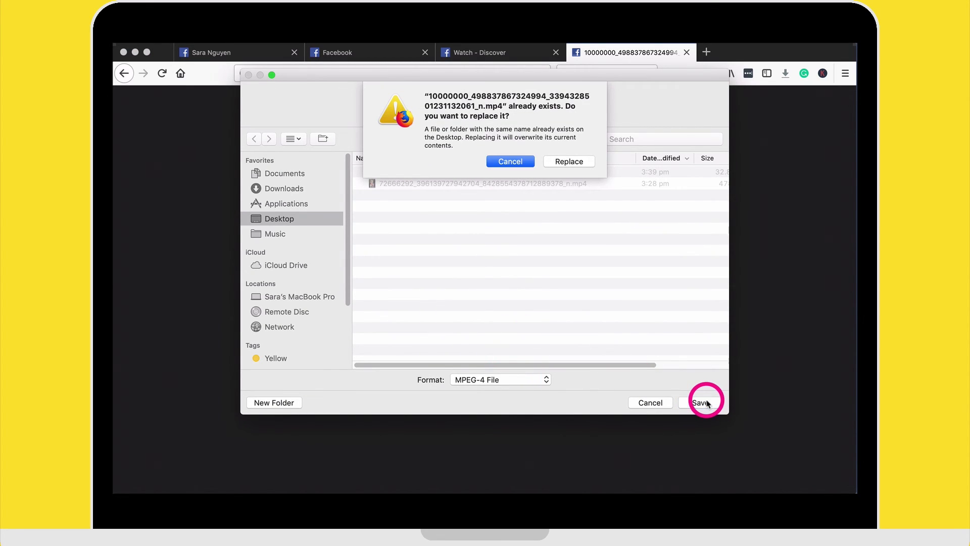
pyautogui.click(565, 158)
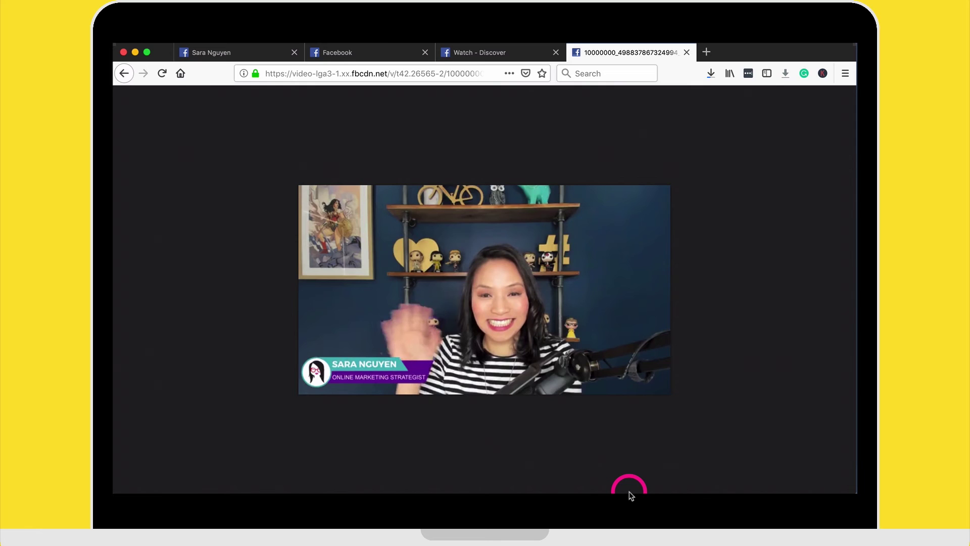
# - Open the newest 32.8 MB Desktop MP4 in VLC
pyautogui.click(632, 495)
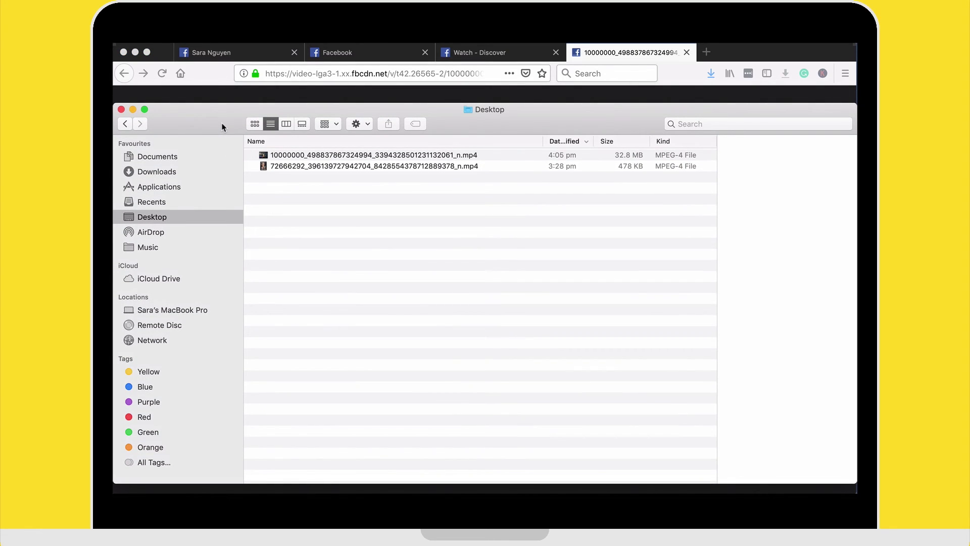
pyautogui.click(370, 156)
pyautogui.rightClick(371, 157)
pyautogui.moveTo(657, 172)
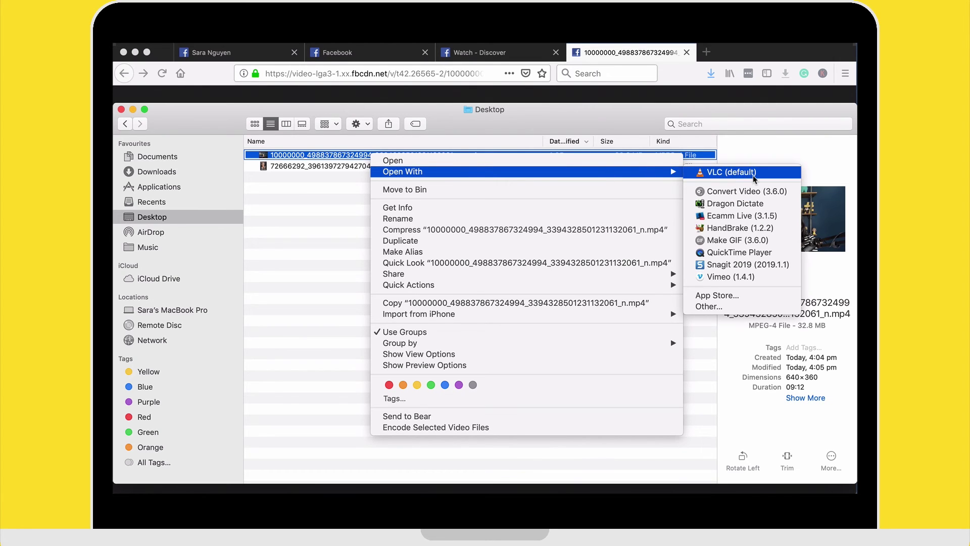
pyautogui.click(754, 174)
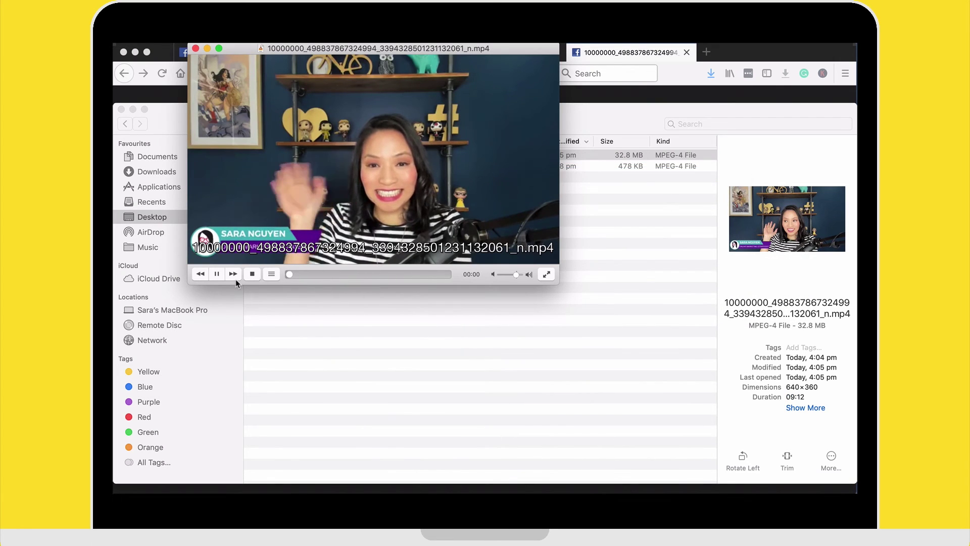